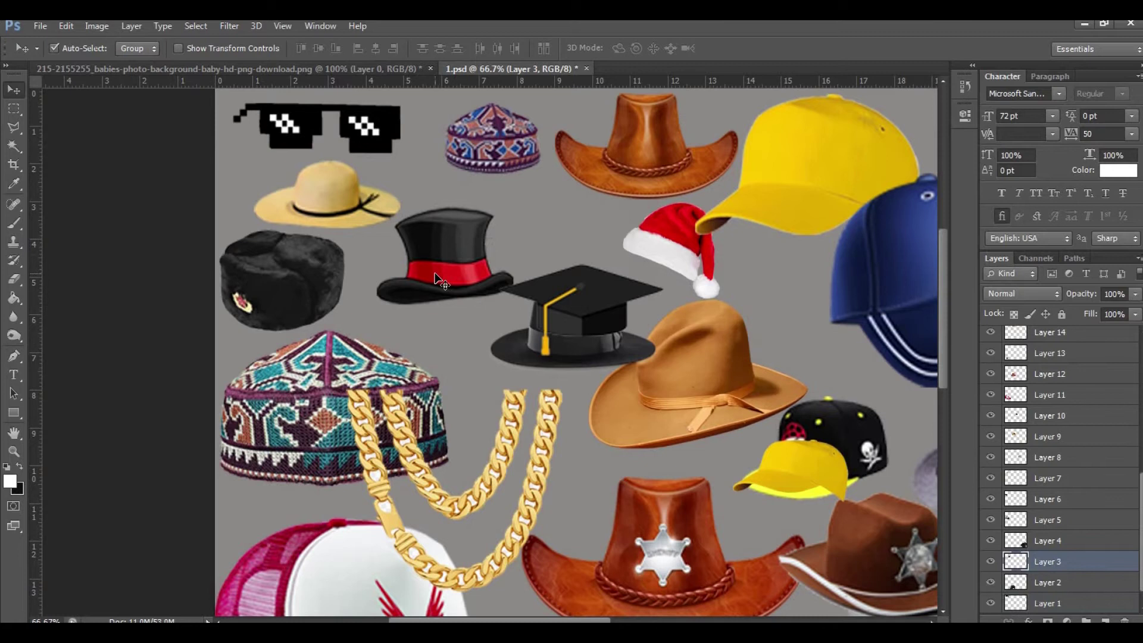
key("ctrl+t")
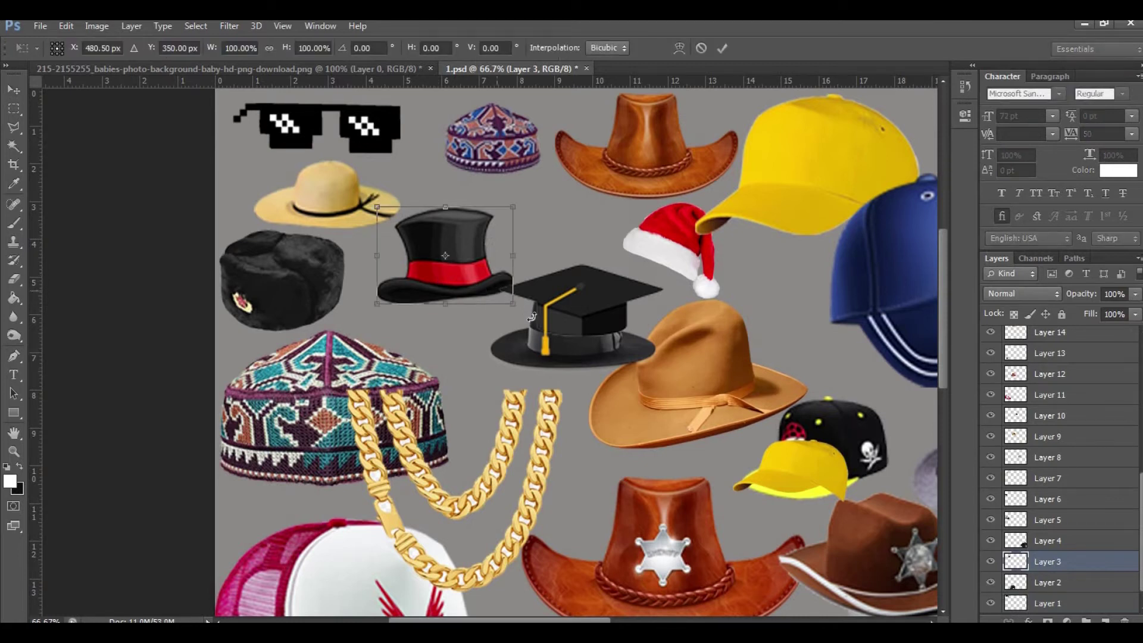
left_click_drag(511, 305, 558, 336)
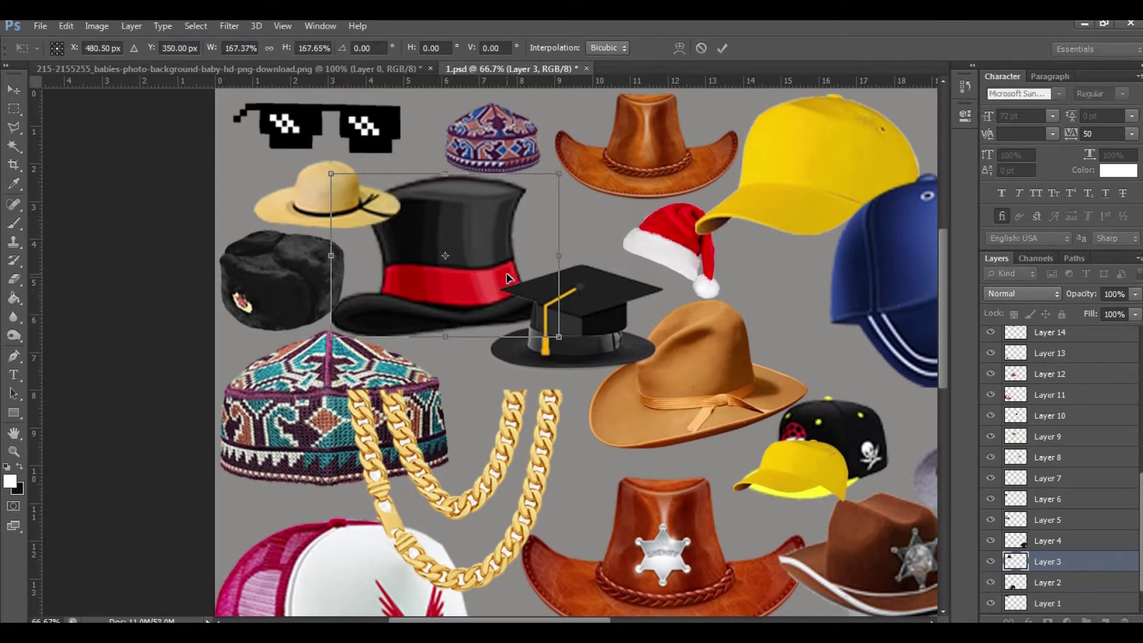
key("Escape")
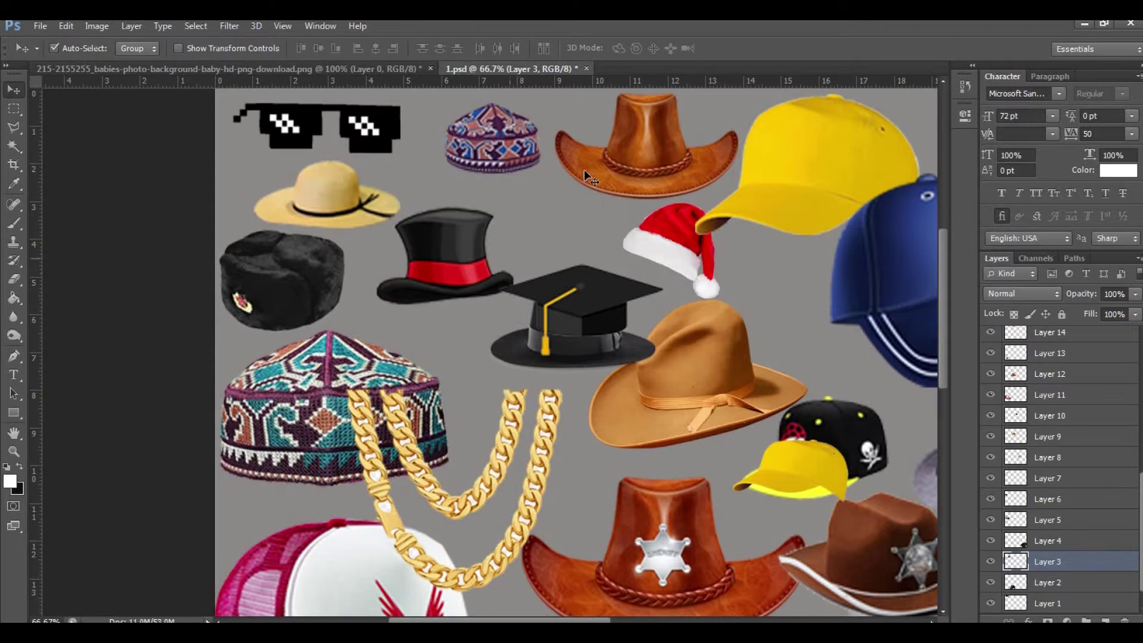
left_click(658, 138)
key("ctrl+t")
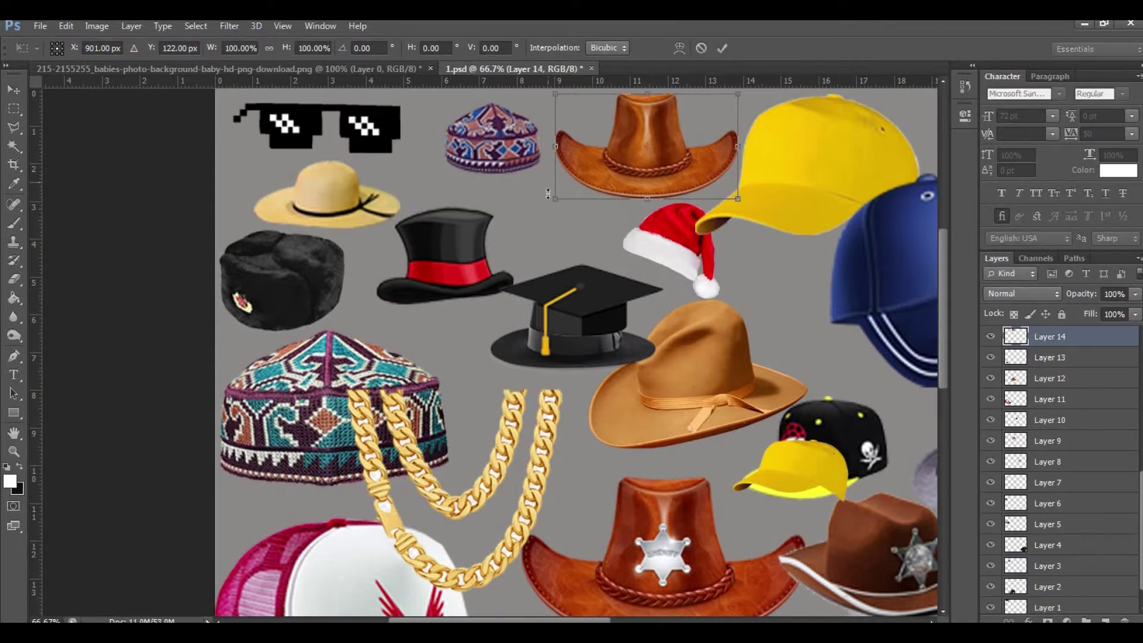
left_click_drag(553, 198, 518, 288)
key("Escape")
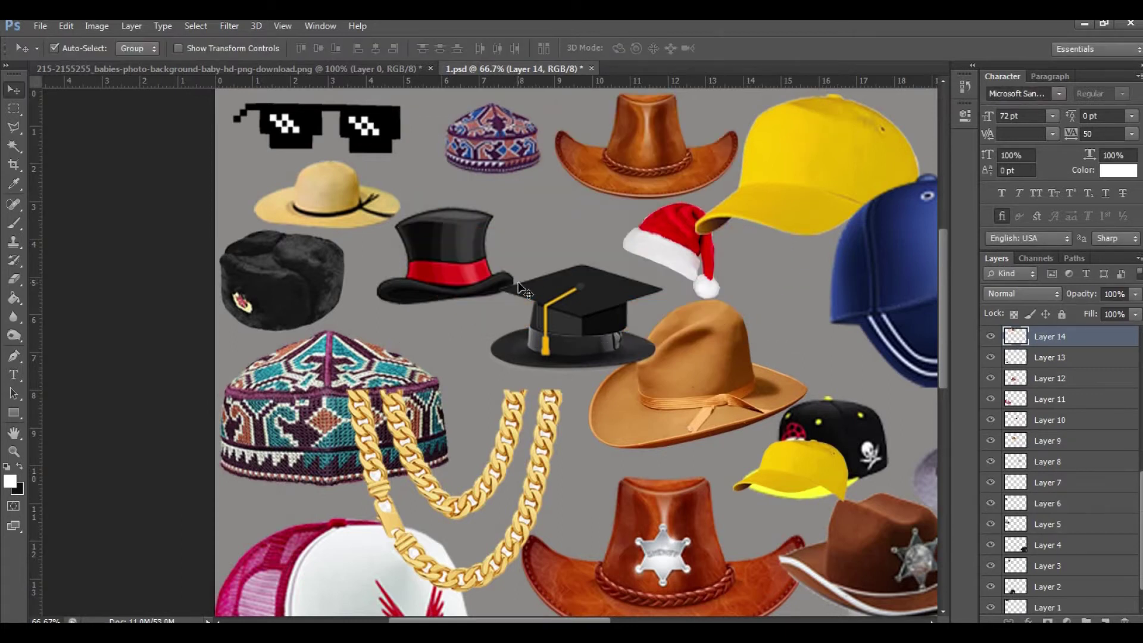
left_click_drag(572, 330, 520, 287)
left_click(645, 360)
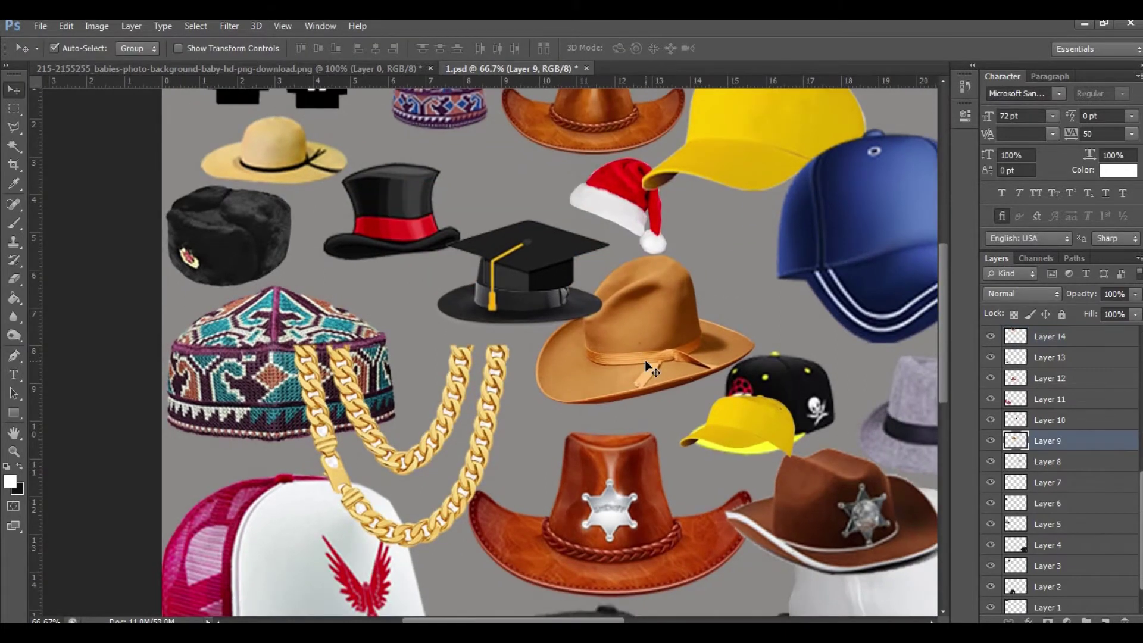
key("ctrl+t")
left_click_drag(536, 403, 427, 457)
key("Escape")
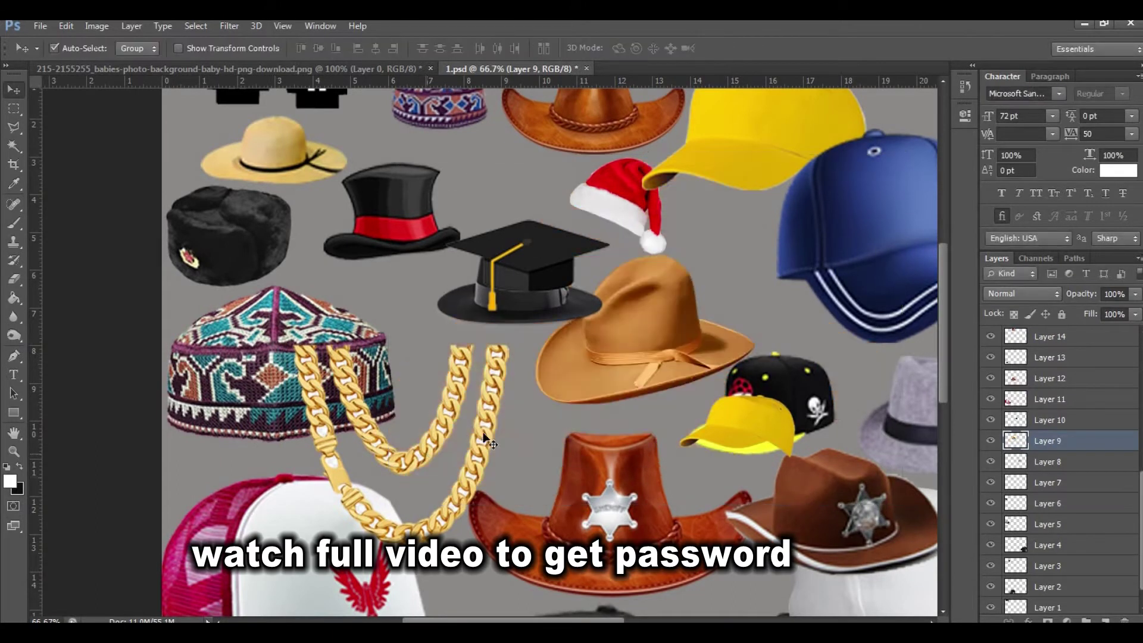
Move the gold chain slightly right and the small yellow cap down to the gap above the black Adidas cap
scroll(537, 470, "down", 5)
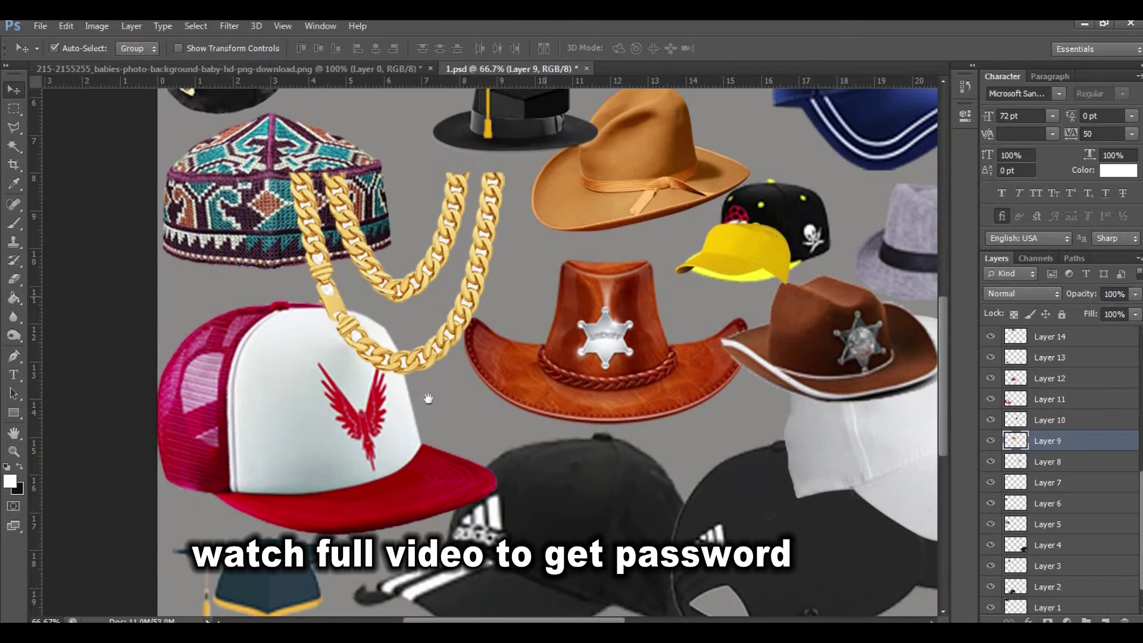
left_click_drag(374, 269, 427, 268)
scroll(367, 532, "down", 4)
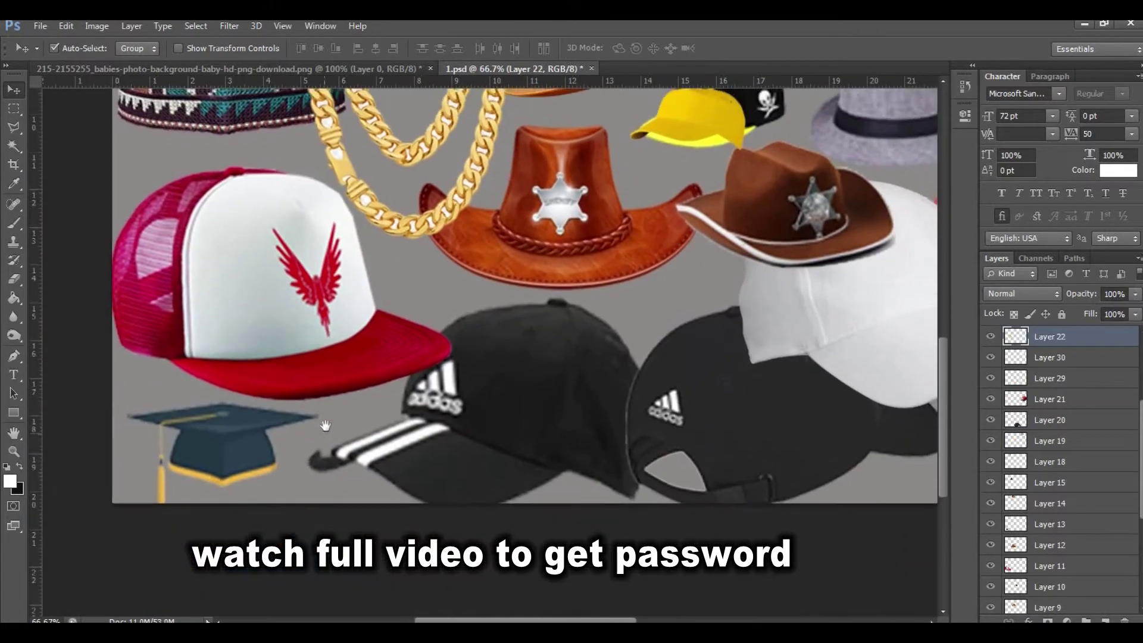
scroll(473, 404, "right", 7)
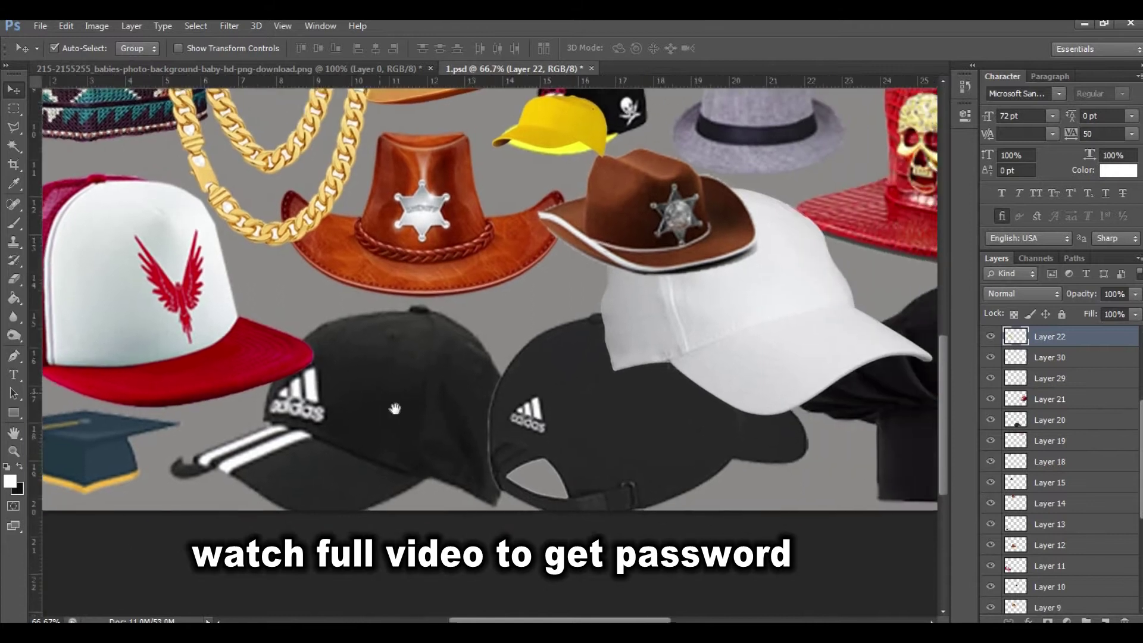
scroll(474, 404, "up", 1)
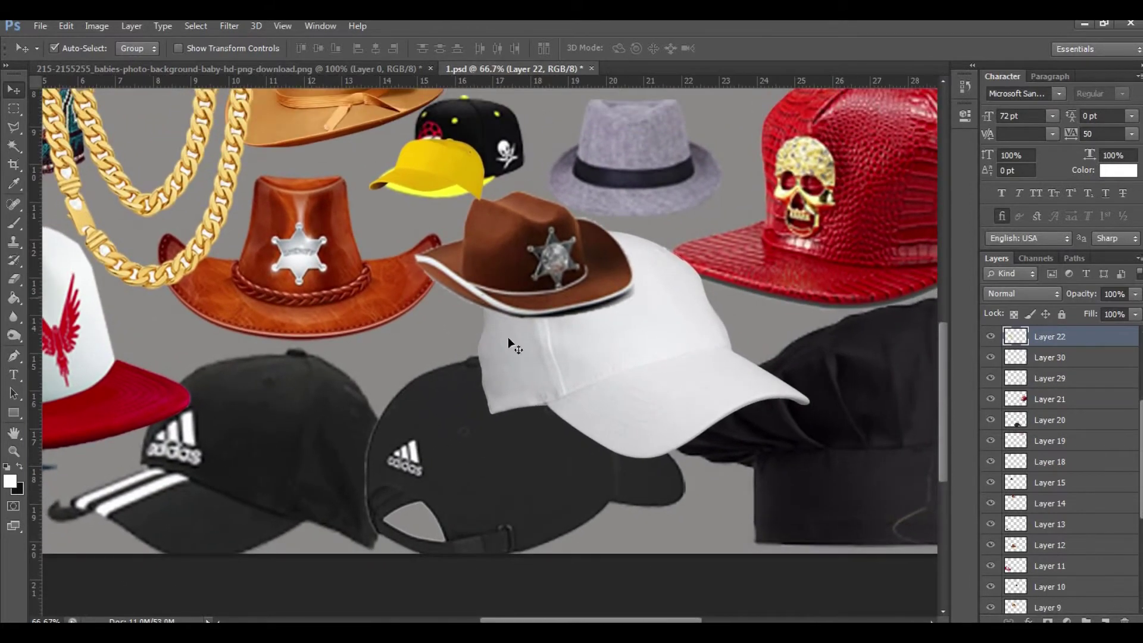
scroll(649, 473, "up", 3)
left_click_drag(454, 267, 419, 451)
Examine the whole collection of hats and caps in the 1.psd document
scroll(459, 401, "right", 5)
scroll(459, 401, "down", 2)
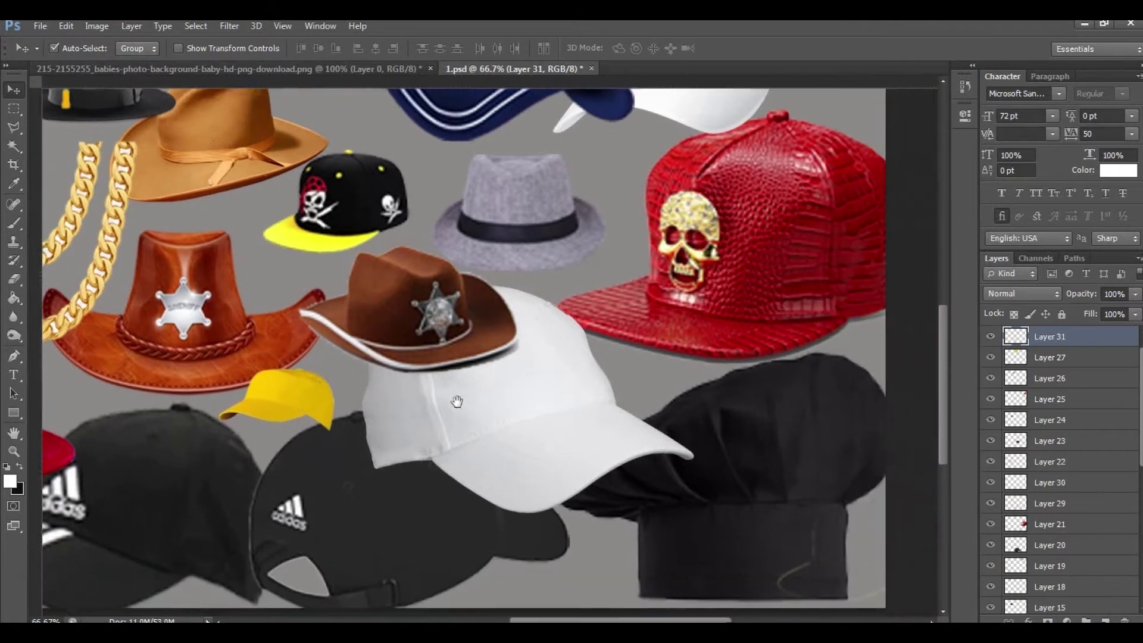
scroll(498, 429, "up", 4)
scroll(523, 443, "up", 5)
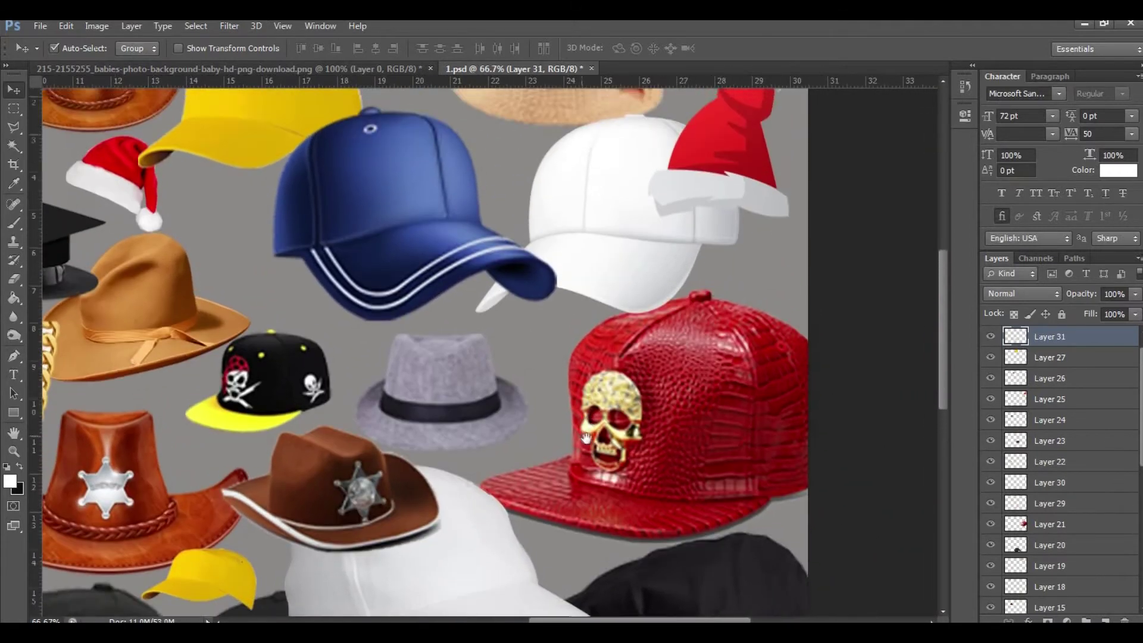
scroll(714, 421, "left", 8)
scroll(714, 421, "down", 2)
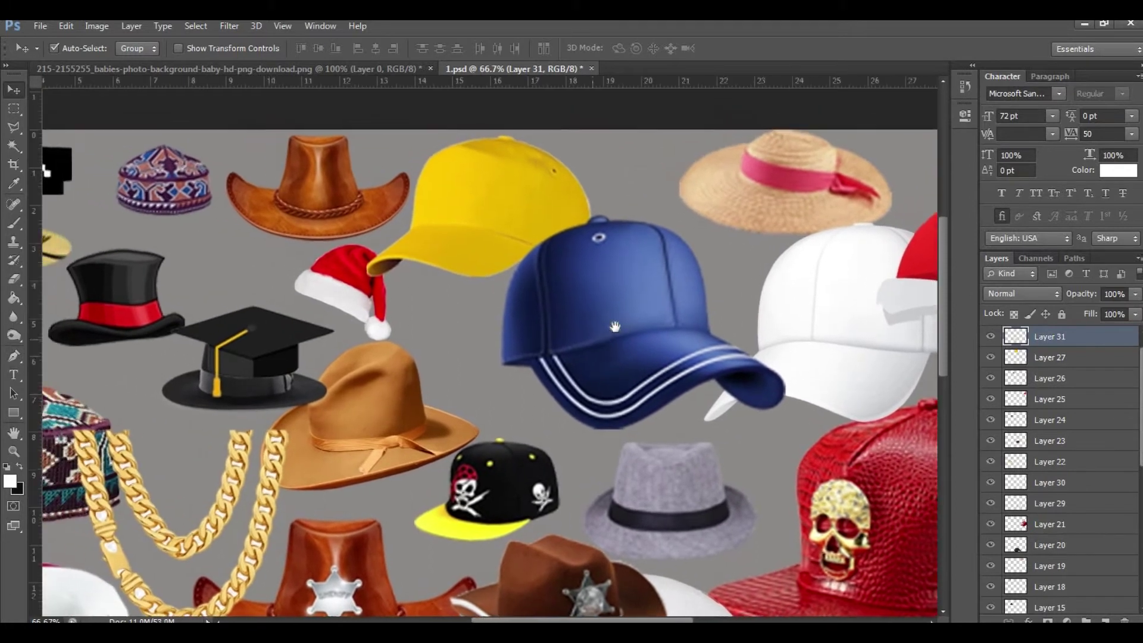
scroll(621, 303, "down", 2)
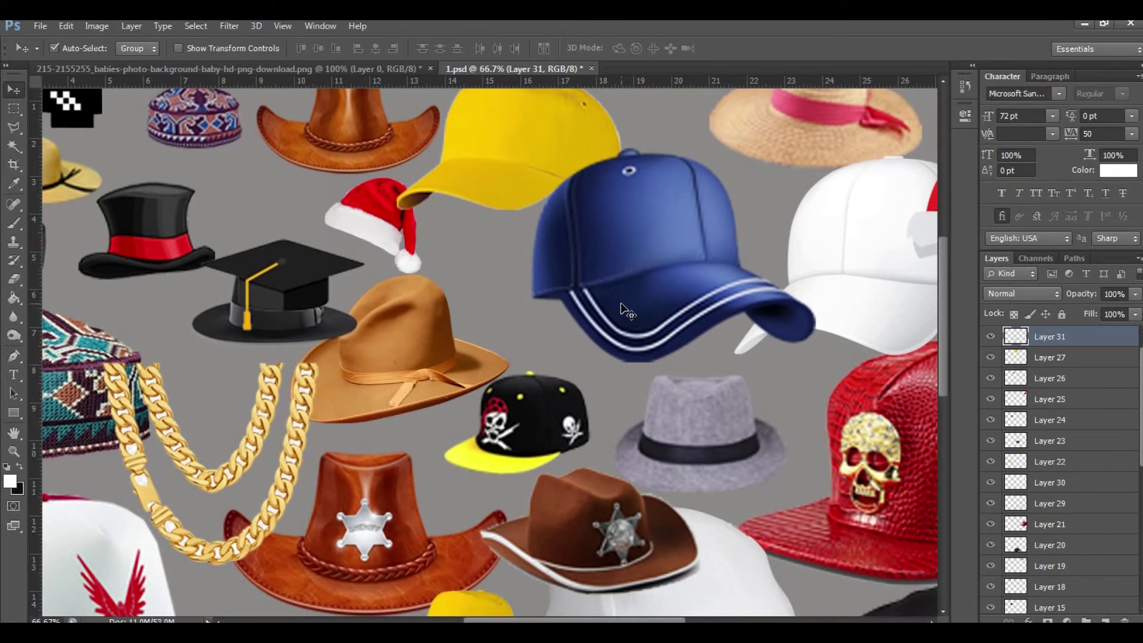
scroll(621, 303, "down", 3)
scroll(717, 512, "up", 1)
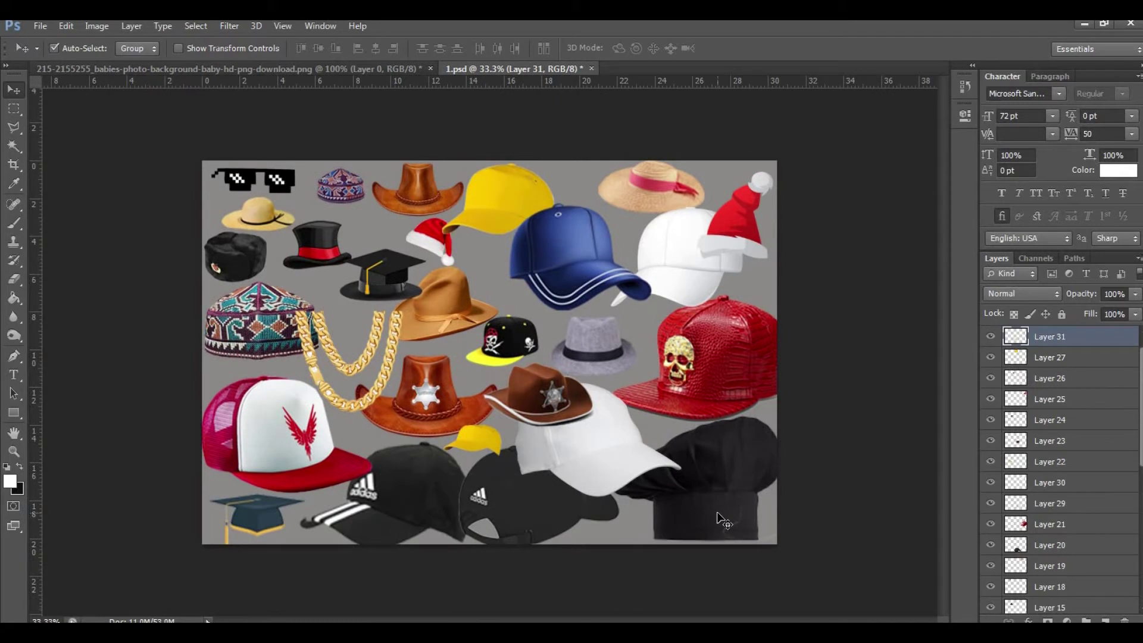
Shift the straw hat with the pink ribbon slightly left and the large red Santa hat slightly up
left_click_drag(685, 192, 657, 191)
left_click_drag(733, 234, 732, 224)
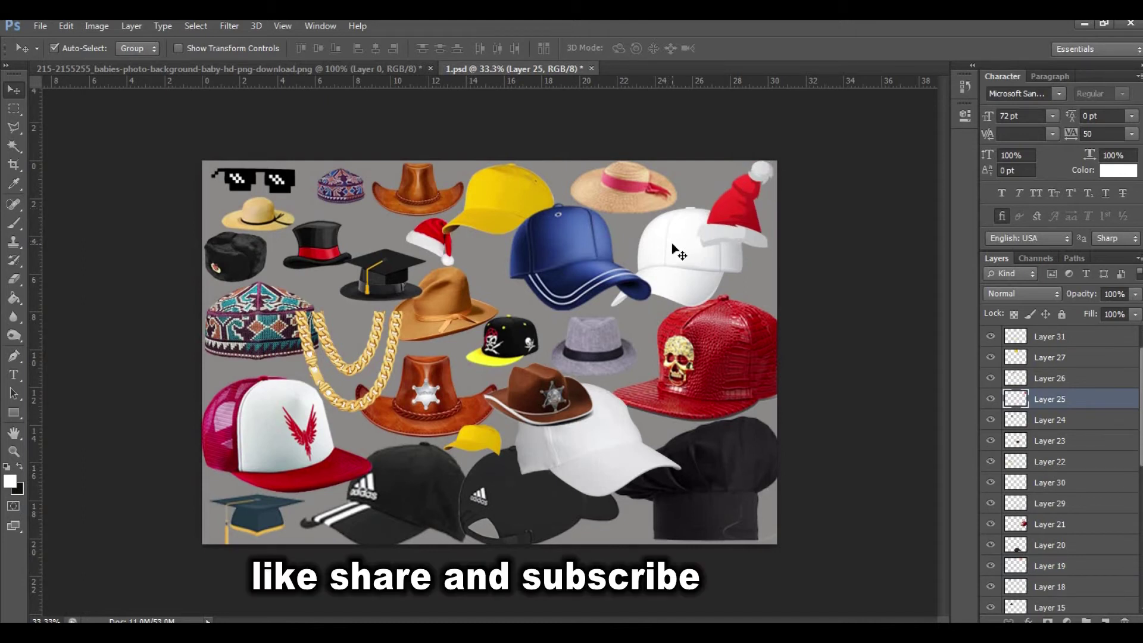
Place the large yellow cap on the head in the baby photo document, scaled to about 50% and rotated 8.4°
left_click_drag(504, 195, 520, 241)
key("ctrl+t")
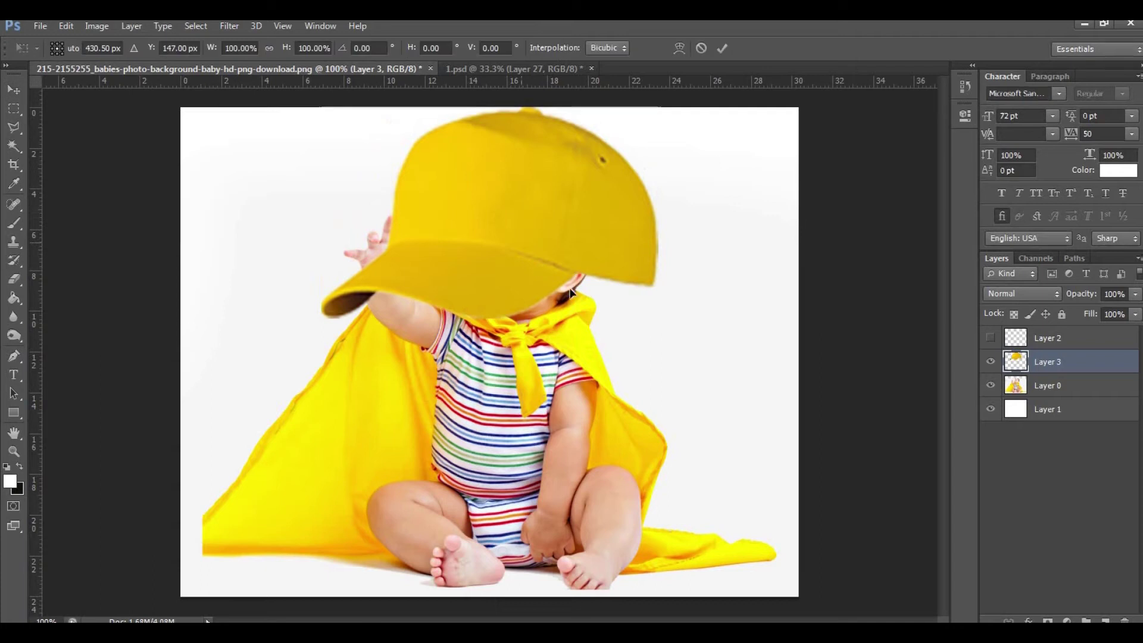
left_click_drag(631, 299, 602, 274)
left_click_drag(532, 205, 570, 155)
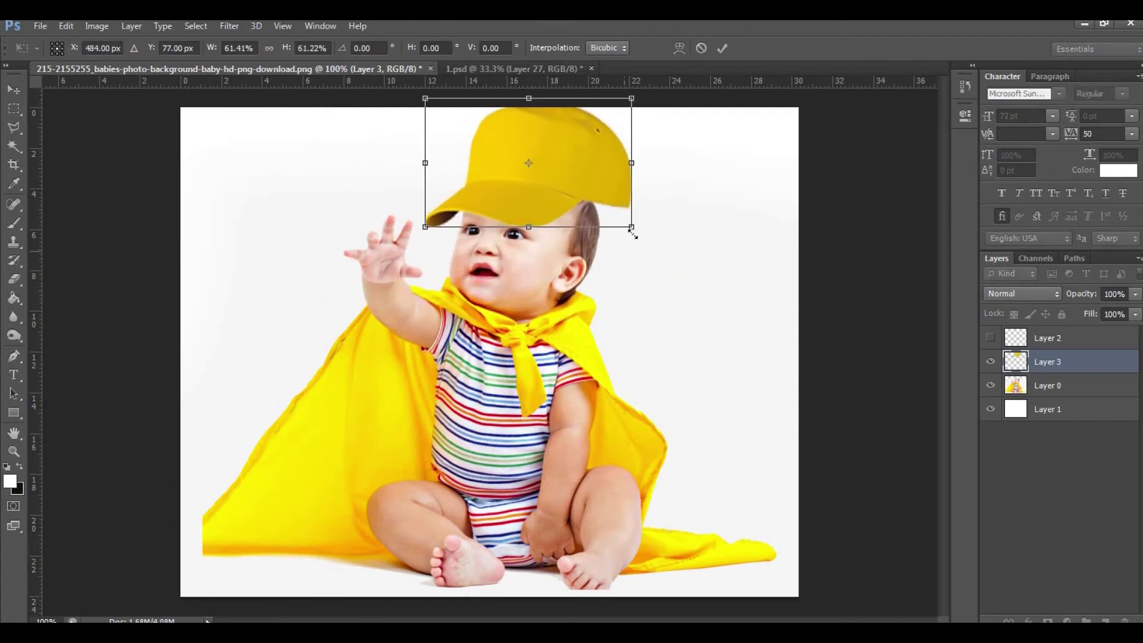
left_click_drag(632, 233, 613, 221)
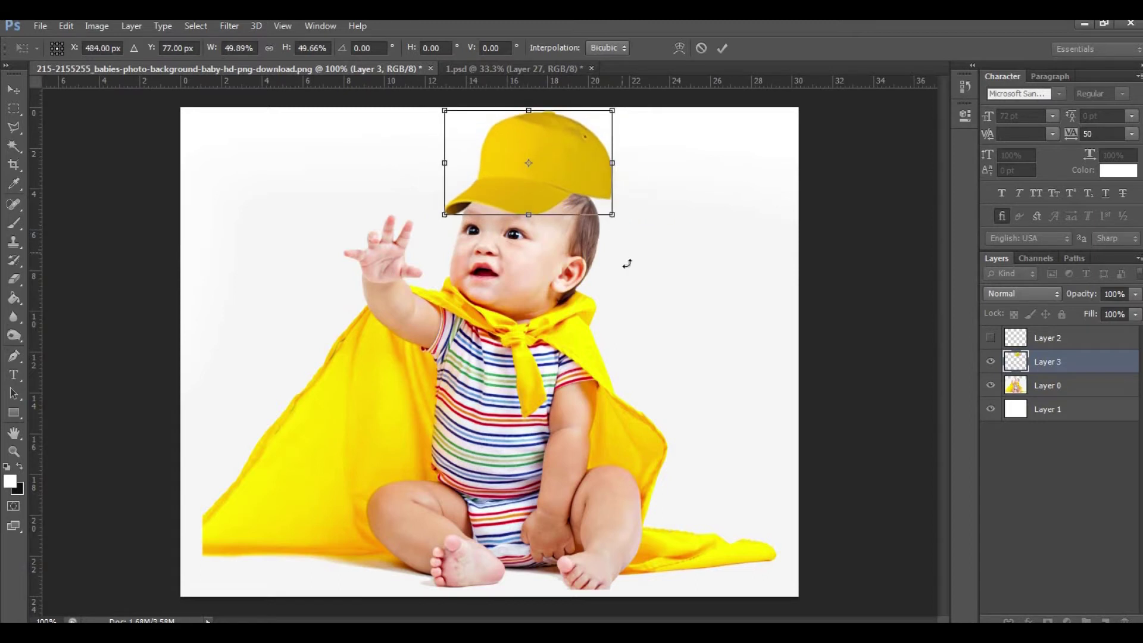
left_click_drag(613, 276, 596, 287)
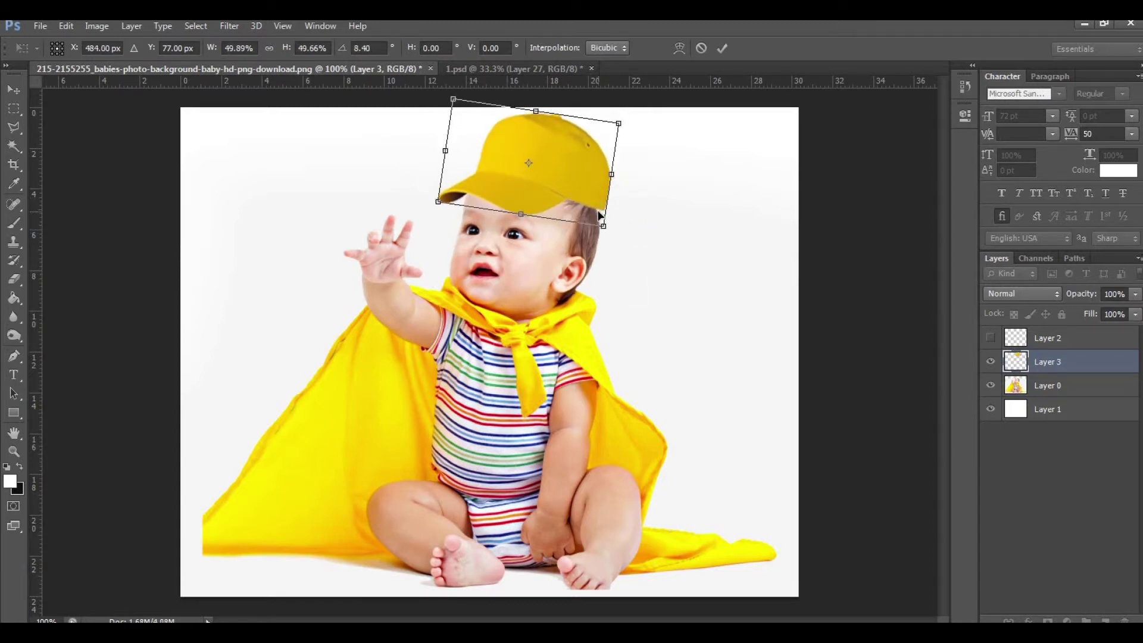
Warp the yellow cap to fit the baby's head, lowering the crown and lifting the middle of its lower edge
right_click(600, 215)
left_click(643, 332)
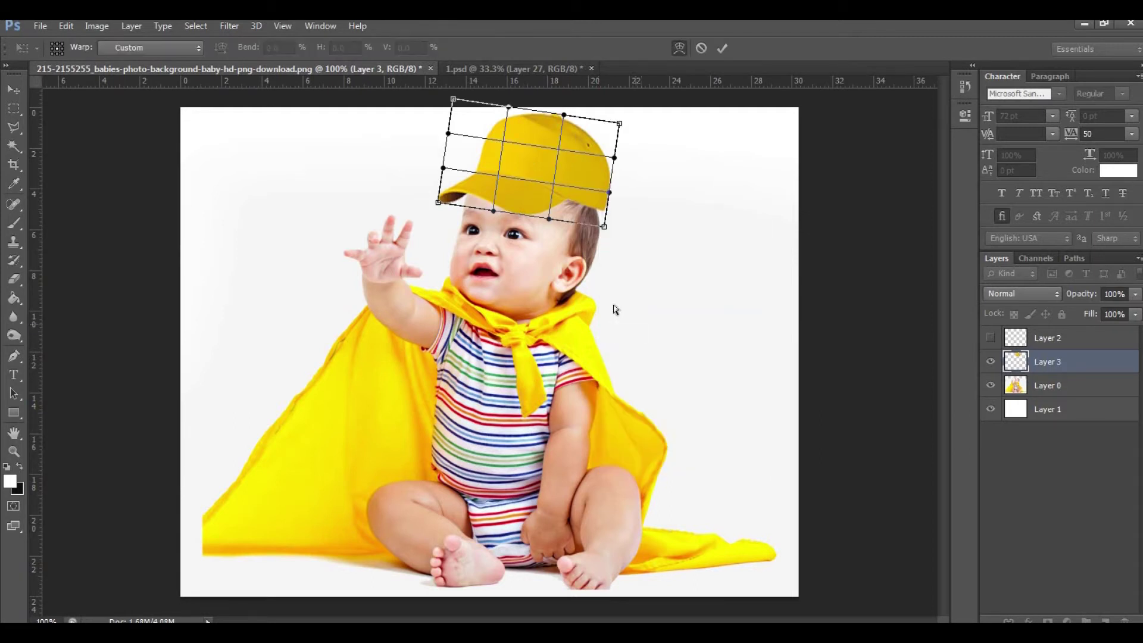
left_click_drag(600, 234, 596, 237)
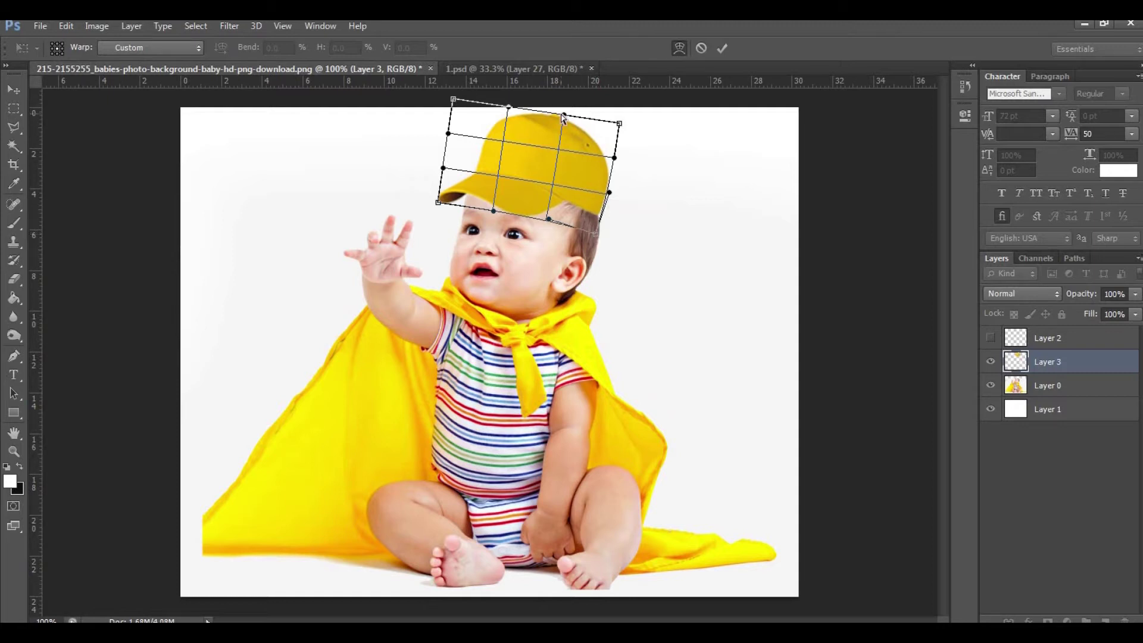
left_click_drag(563, 115, 504, 128)
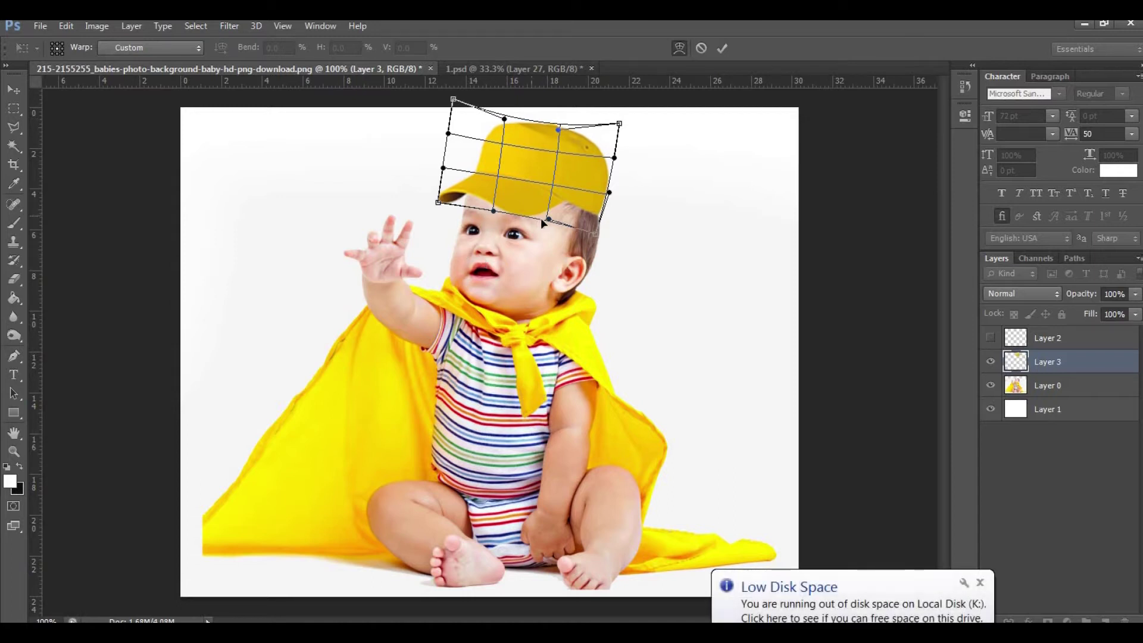
left_click_drag(543, 218, 546, 197)
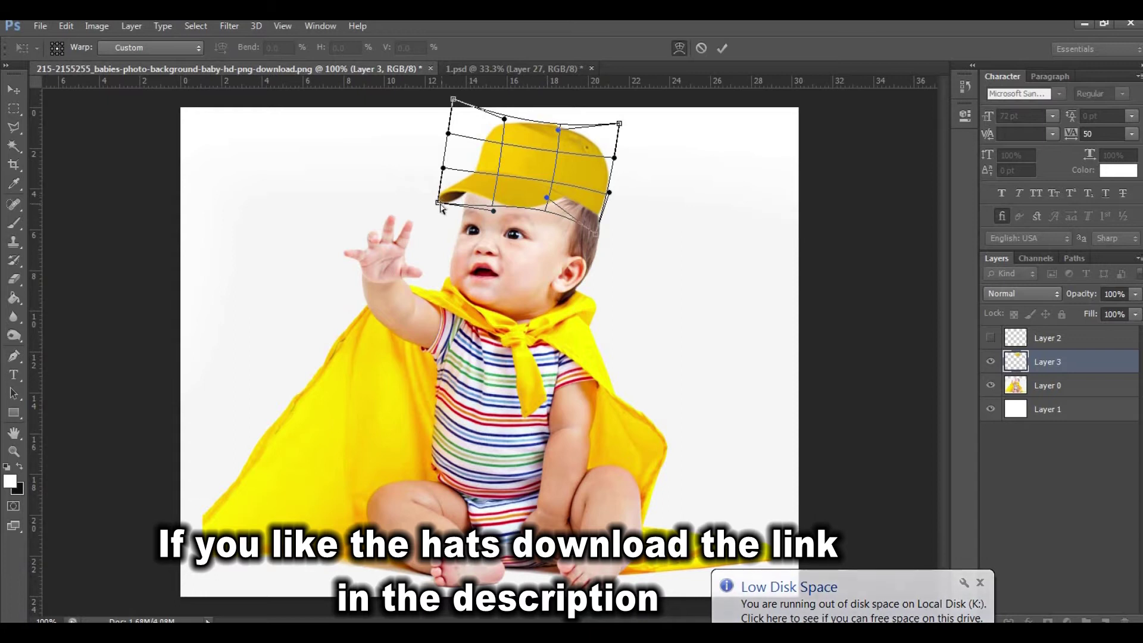
left_click_drag(439, 204, 440, 216)
key("Return")
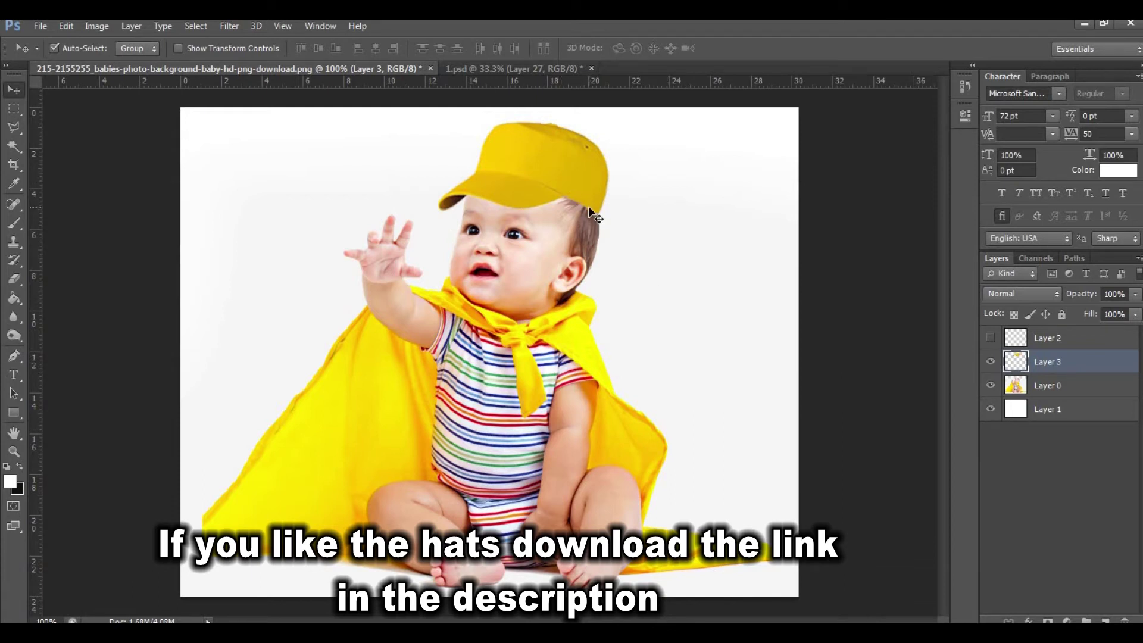
Warp the yellow cap again, pulling its back corner down over the hair and curving the brim's lower edge upward
key("ctrl+minus")
key("ctrl+plus")
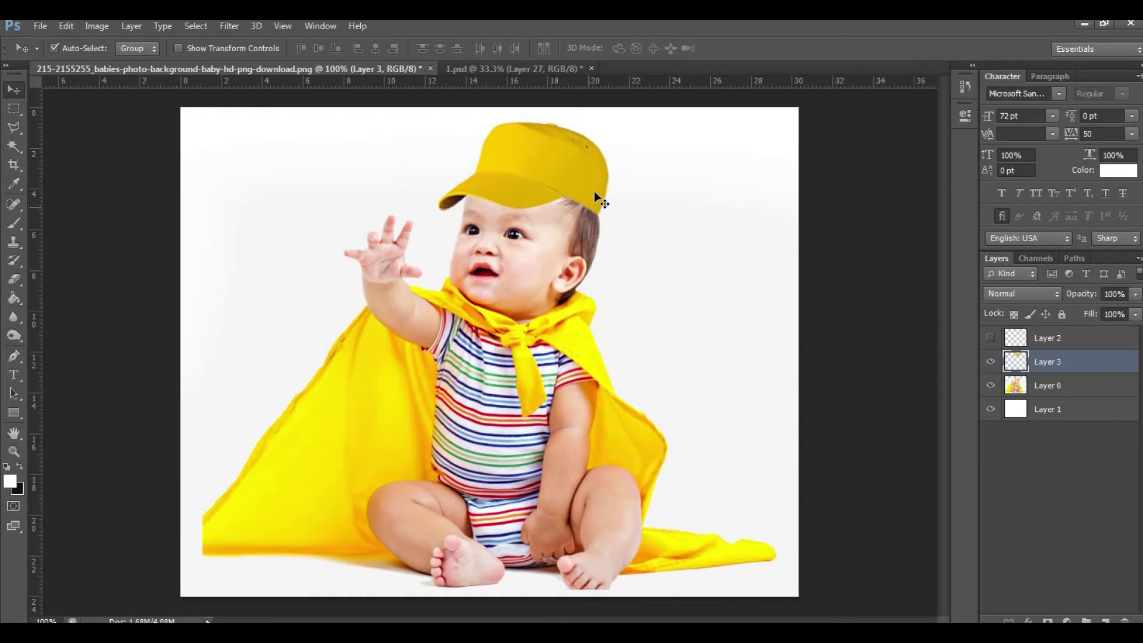
key("ctrl+t")
right_click(581, 178)
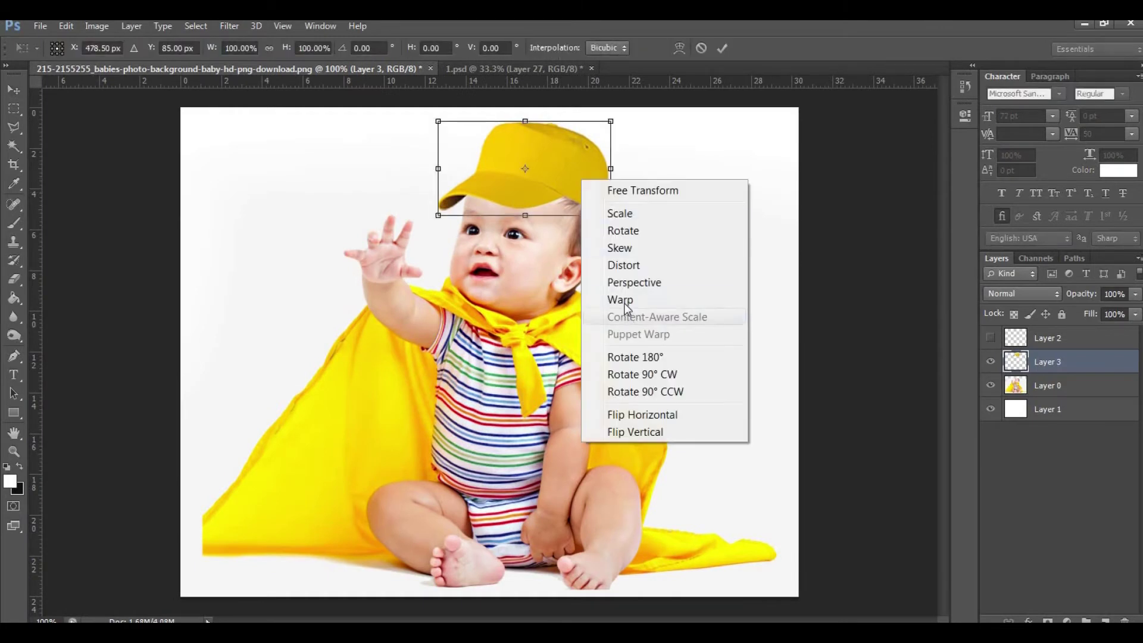
left_click(621, 300)
left_click_drag(499, 126, 499, 133)
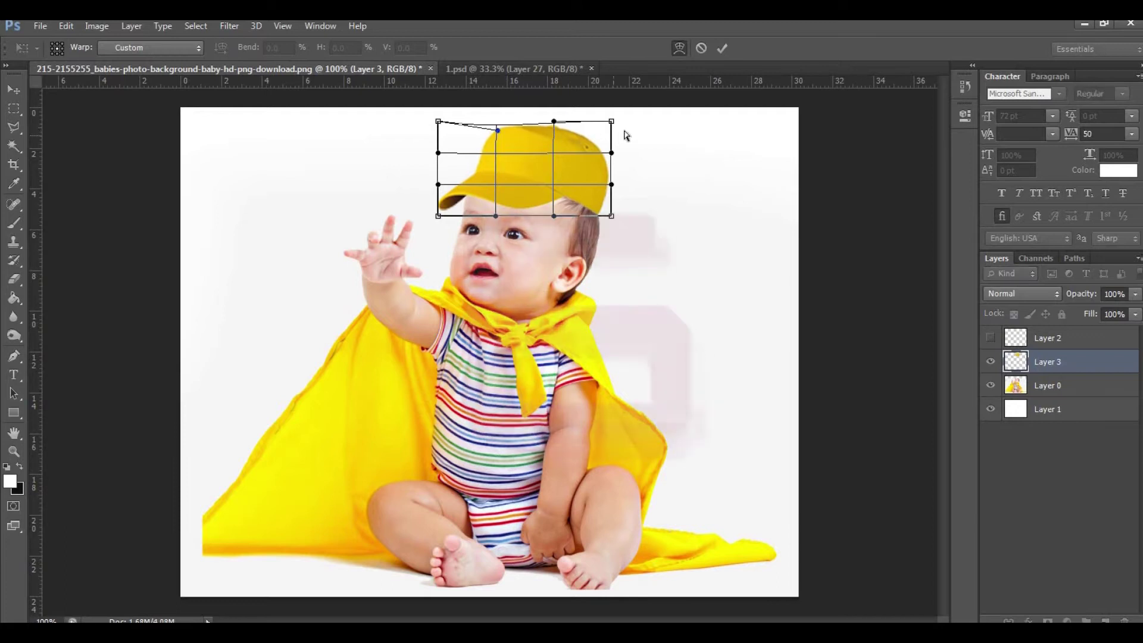
left_click_drag(612, 123, 614, 136)
left_click_drag(613, 216, 612, 236)
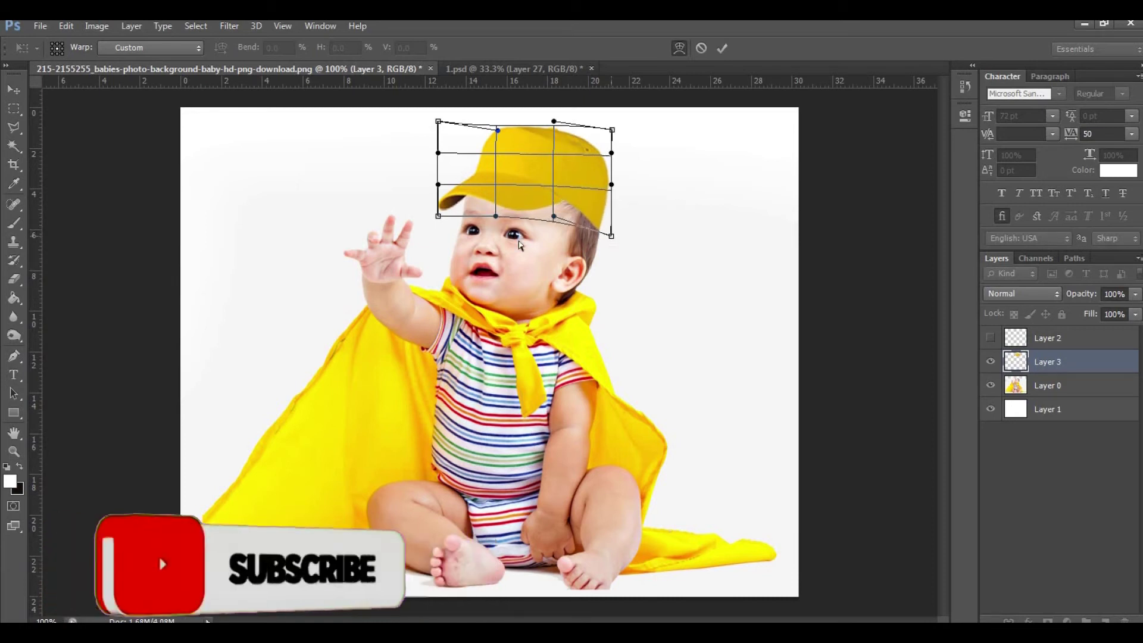
left_click_drag(493, 218, 503, 199)
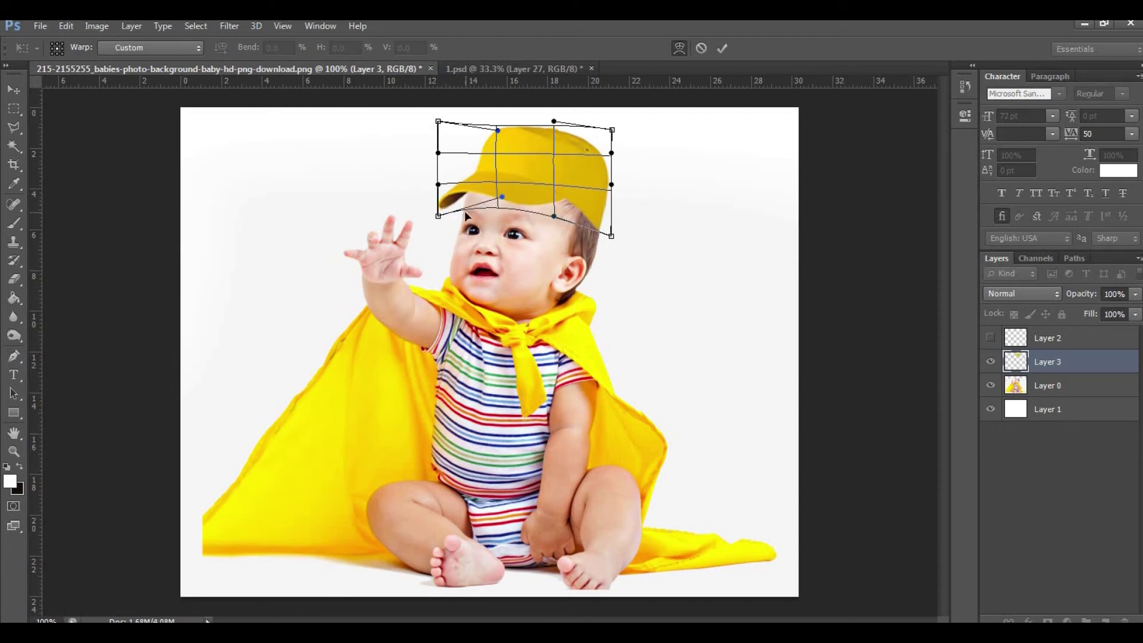
key("Return")
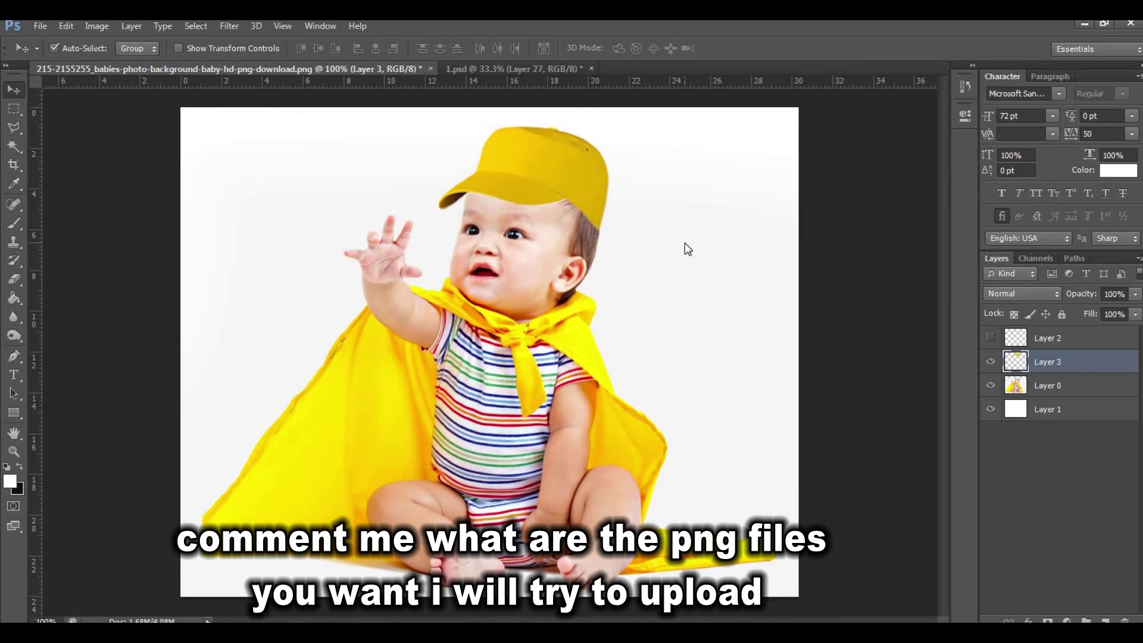
Brighten the yellow cap with a Levels adjustment, setting the midtone input to 1.34 and the white input to 213
key("ctrl+l")
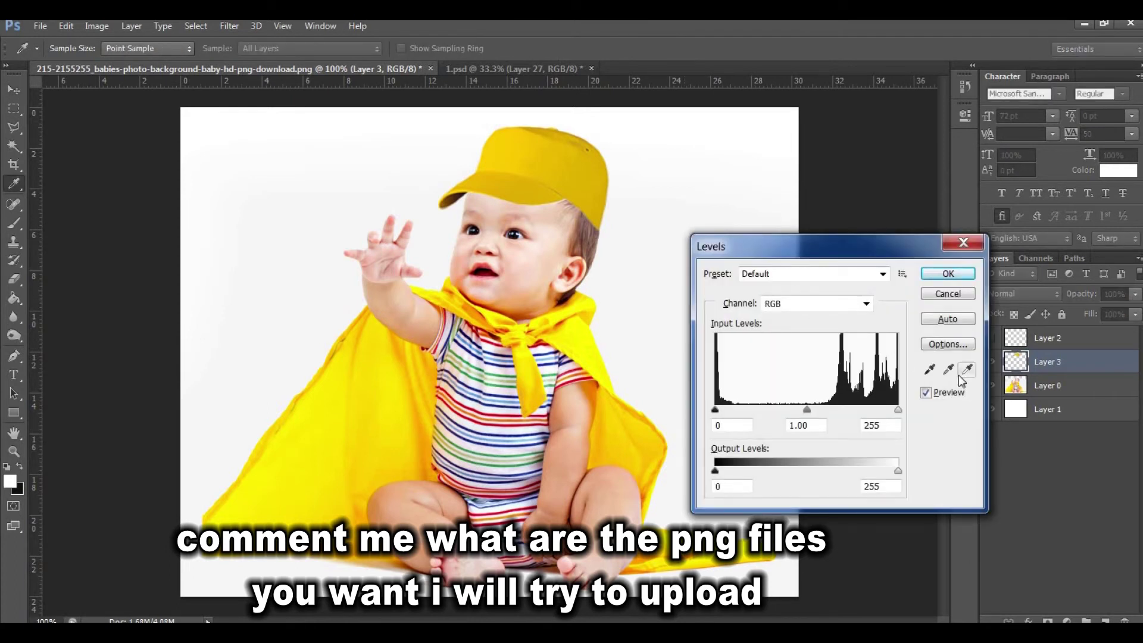
left_click(932, 370)
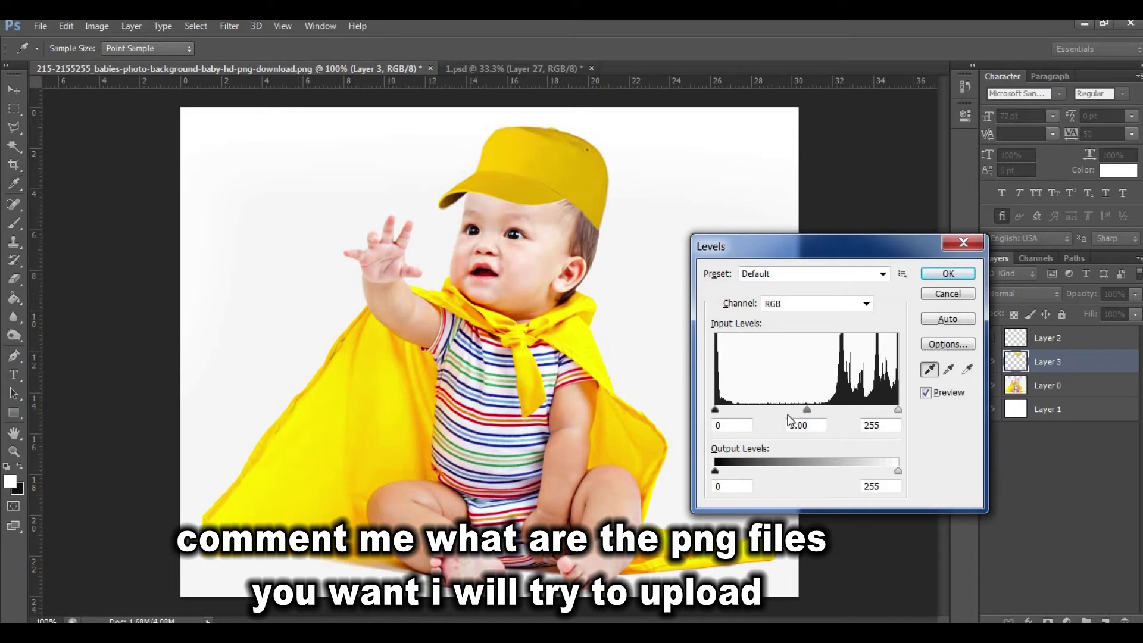
left_click_drag(807, 410, 788, 411)
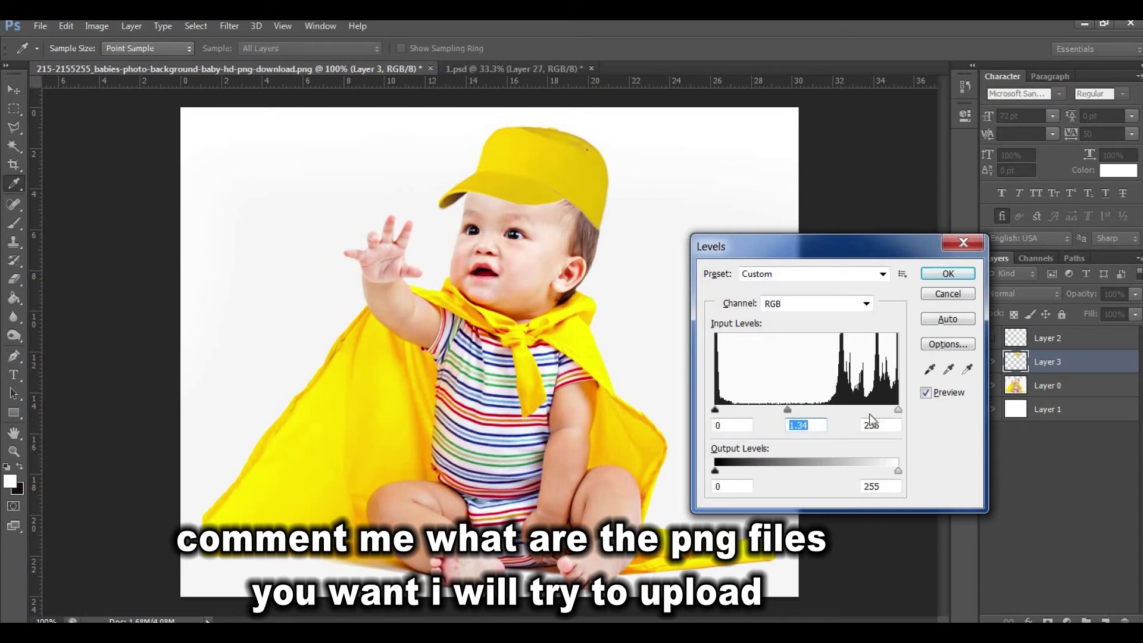
left_click_drag(898, 410, 863, 415)
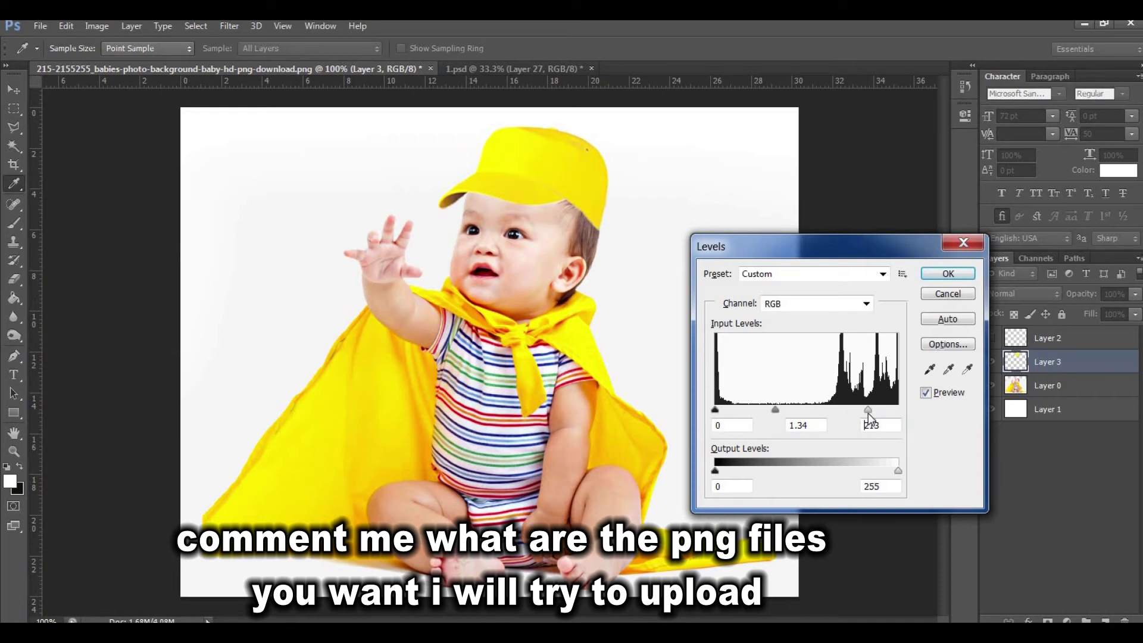
key("Return")
key("v")
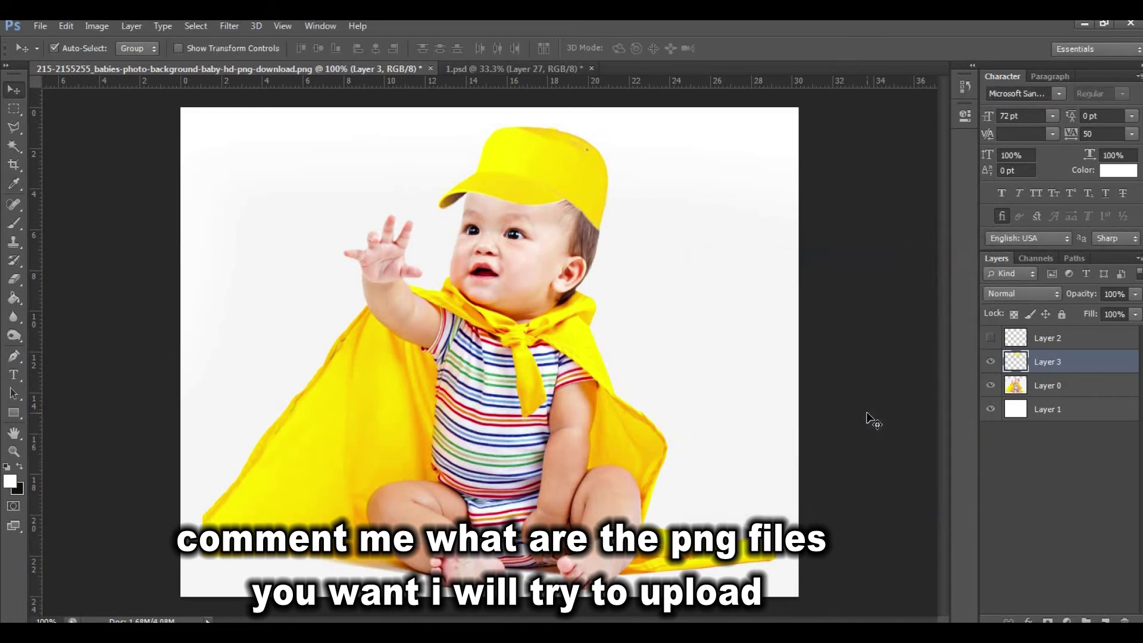
Compare the yellow cap before and after the Levels adjustment by repeatedly undoing and redoing it
key("ctrl+z")
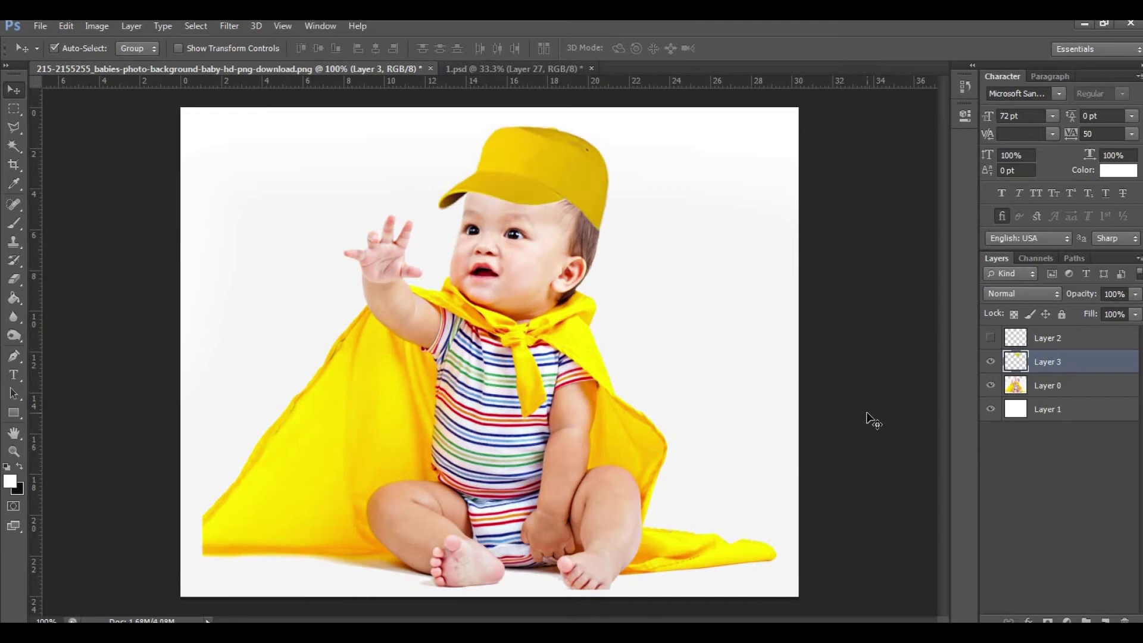
key("ctrl+z")
key("ctrl+z")
key("ctrl+z")
key("ctrl+z")
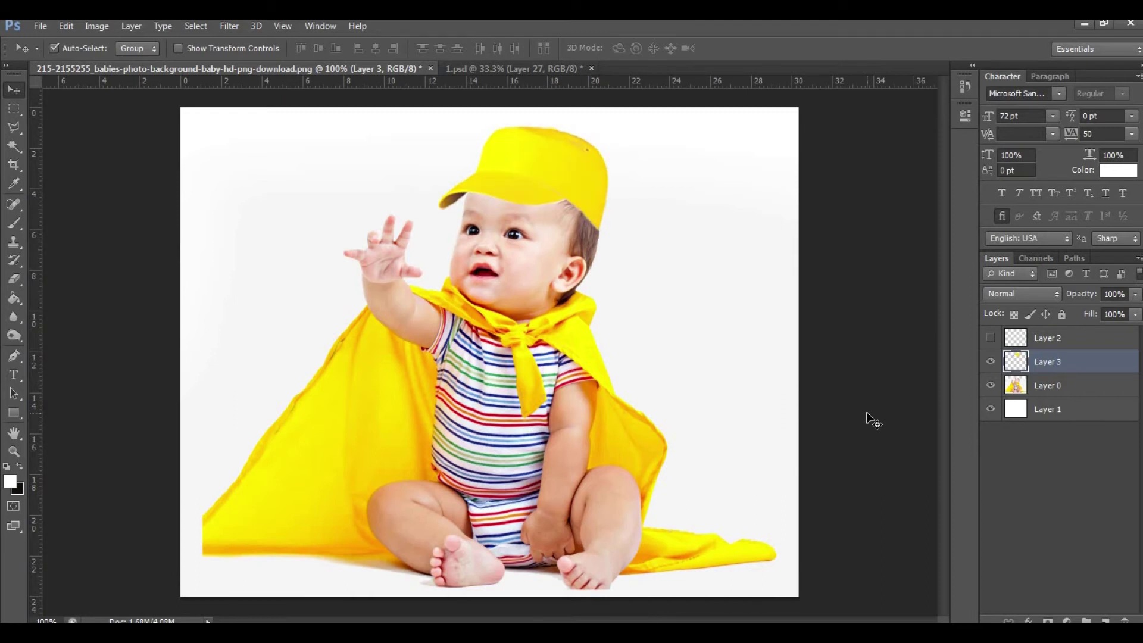
key("ctrl+z")
key("ctrl+z")
key("ctrl+z")
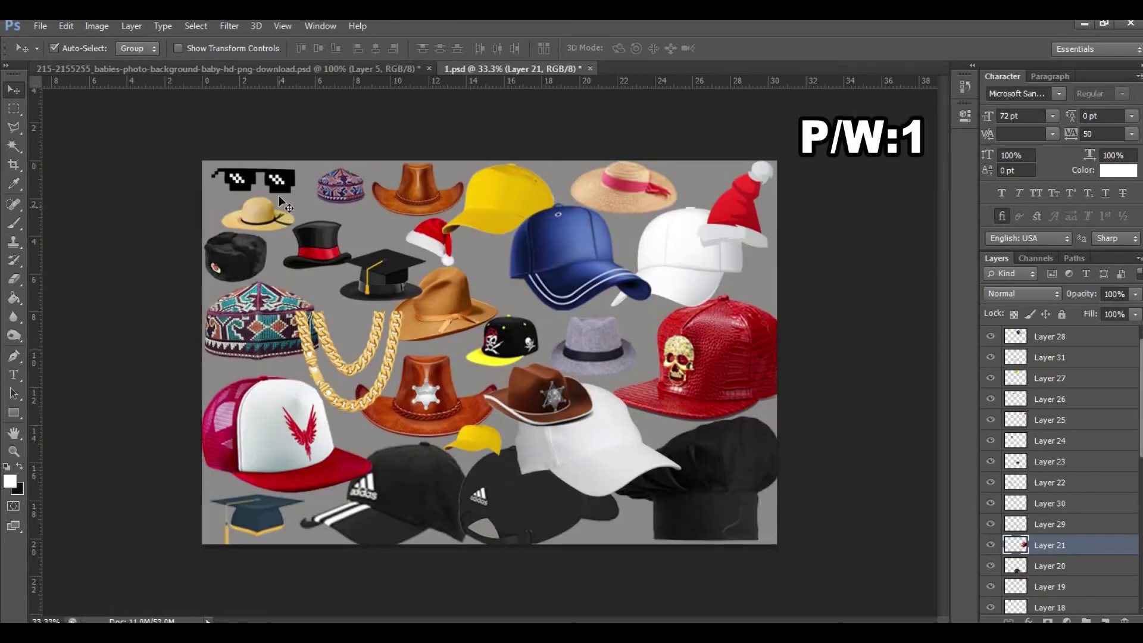
Examine the hats and accessories in 1.psd up close, with a brief look at the baby photo composite
left_click_drag(361, 201, 660, 241)
left_click_drag(785, 249, 607, 435)
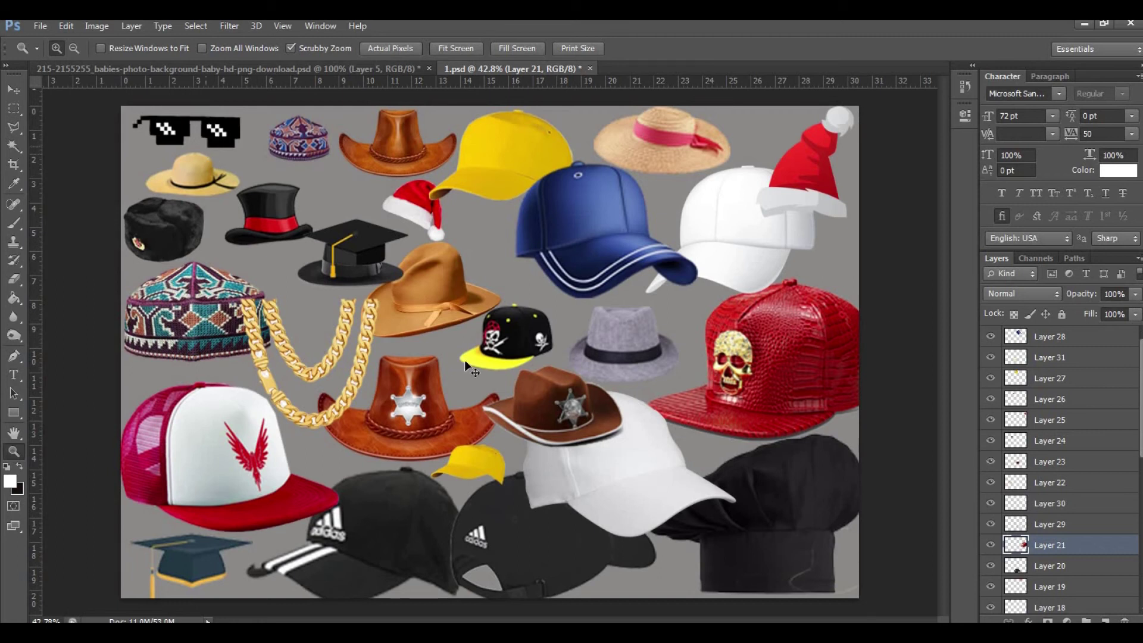
key("ctrl+Tab")
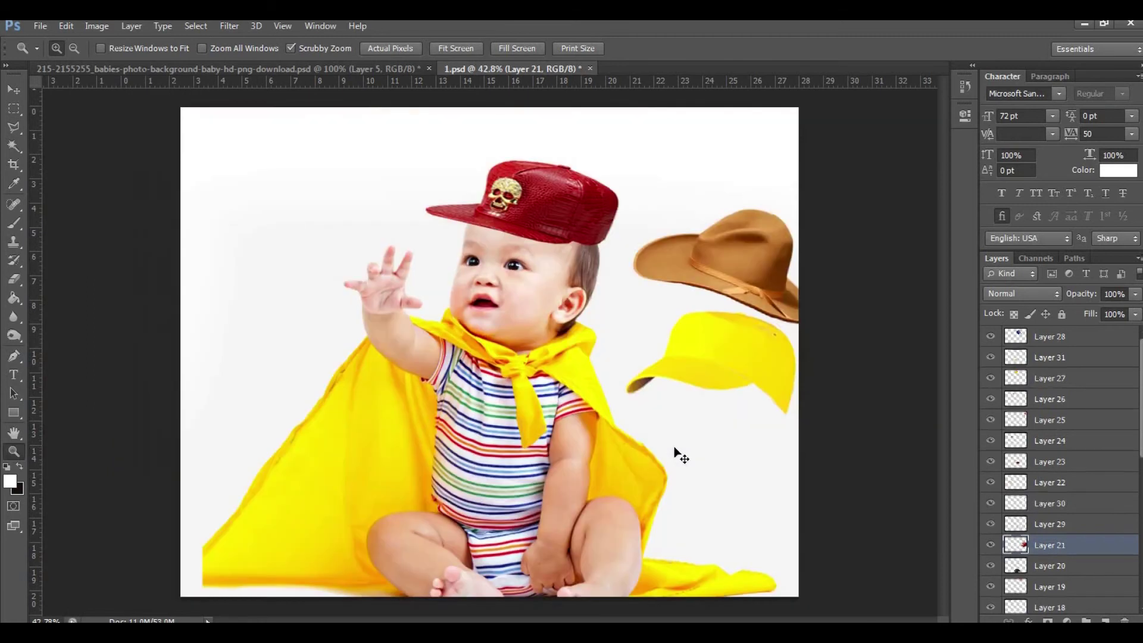
key("ctrl+Tab")
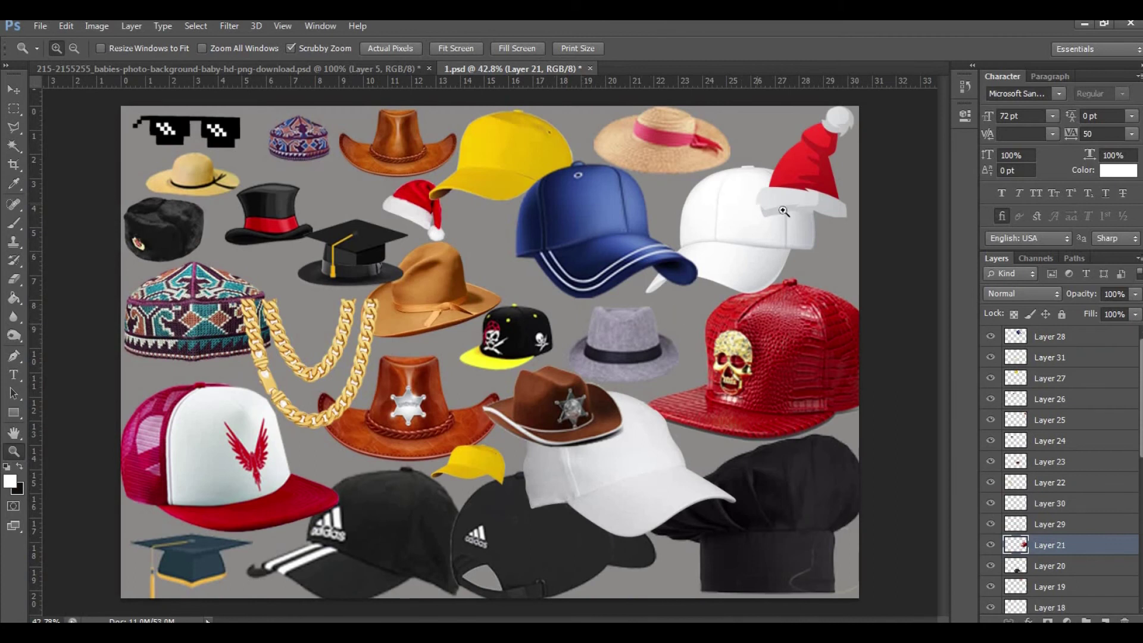
scroll(751, 202, "up", 5)
scroll(751, 316, "down", 1)
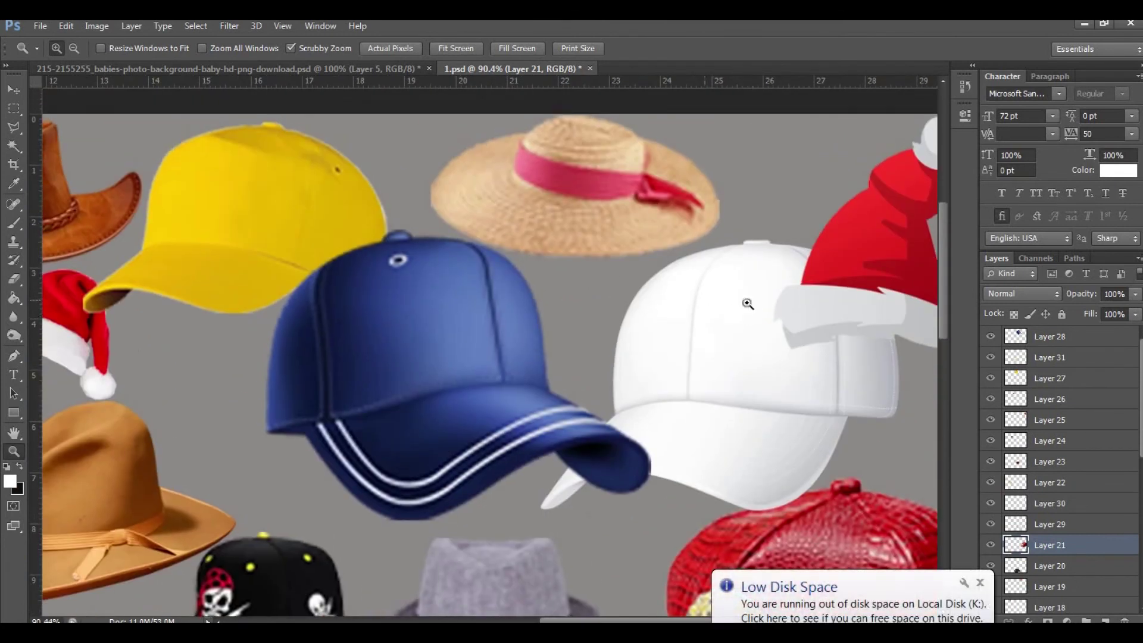
scroll(748, 304, "up", 4)
scroll(765, 317, "down", 4)
scroll(641, 349, "down", 10)
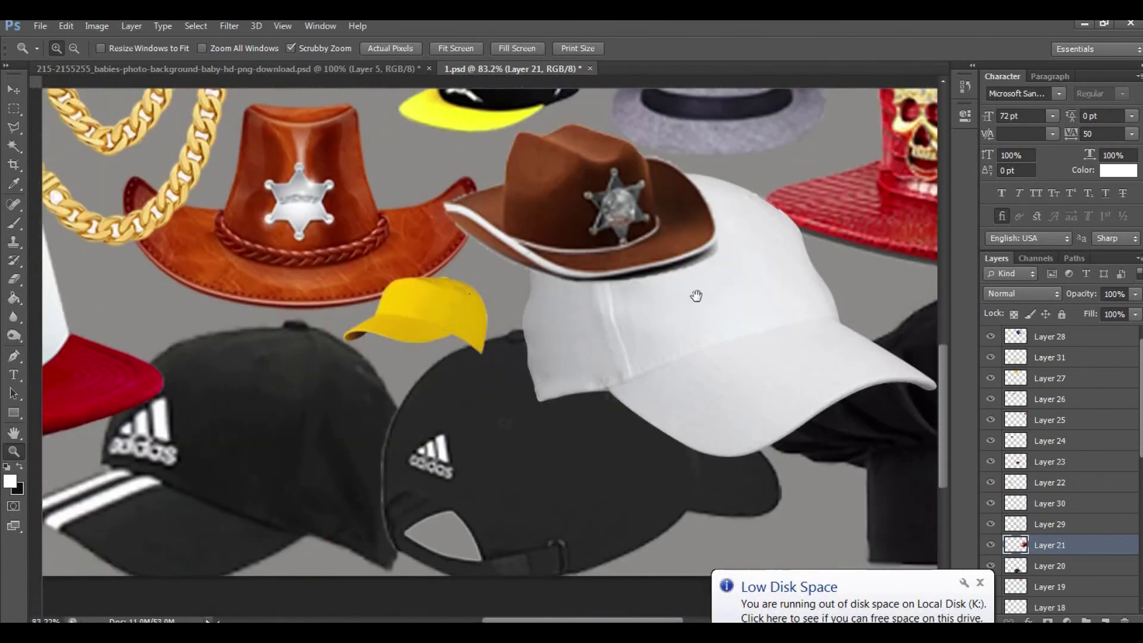
scroll(771, 400, "left", 10)
scroll(772, 400, "up", 10)
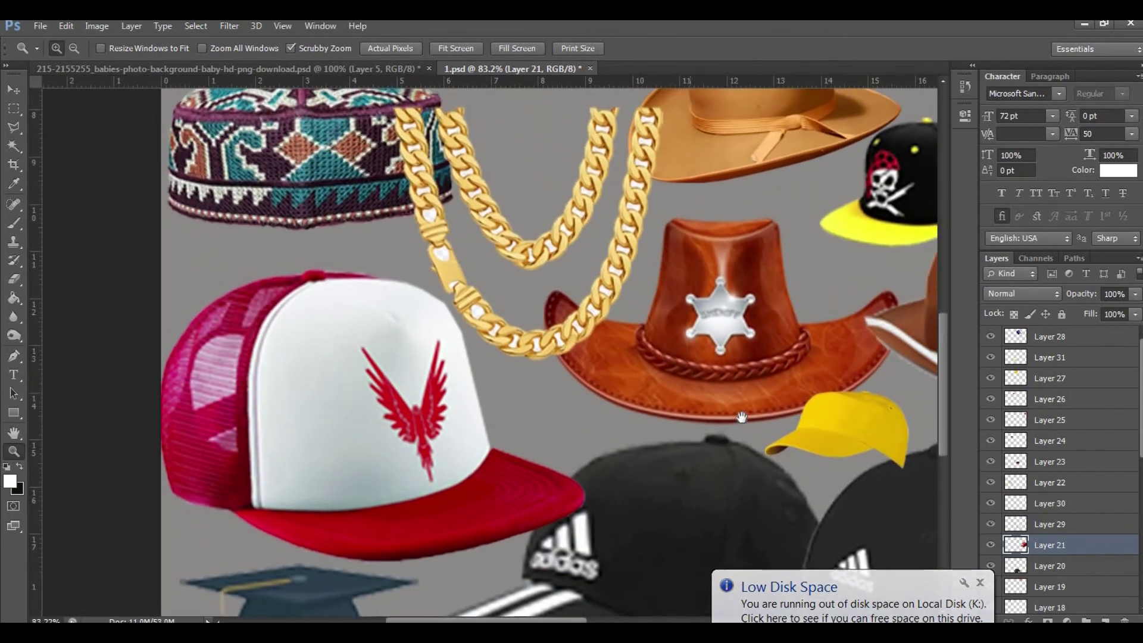
scroll(592, 317, "up", 3)
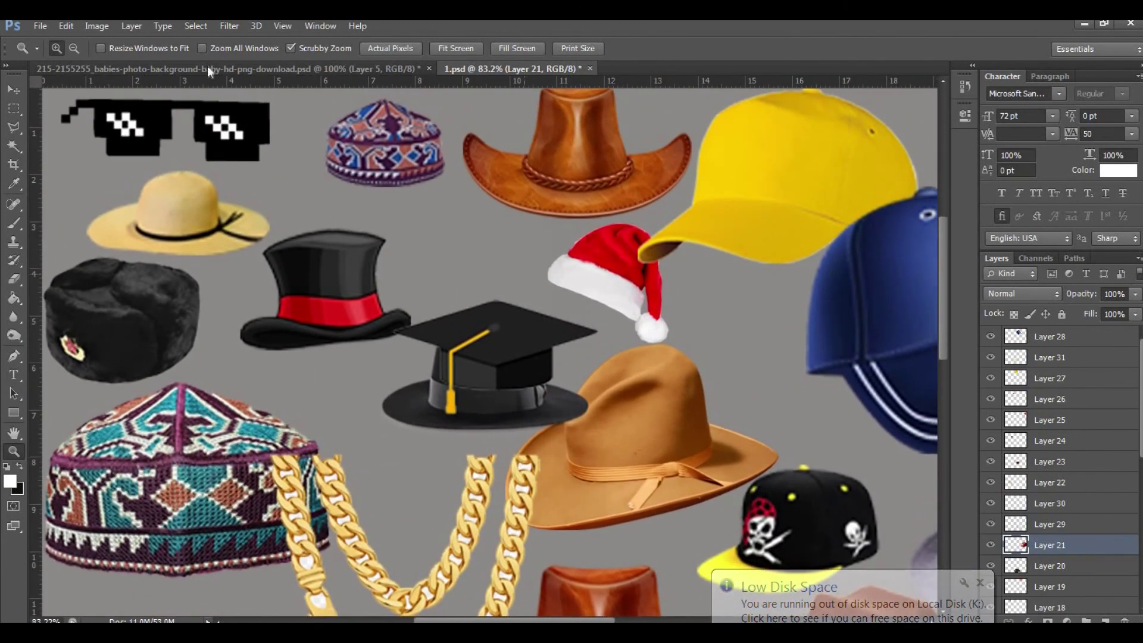
Close the baby photo document and save its changes
left_click(155, 68)
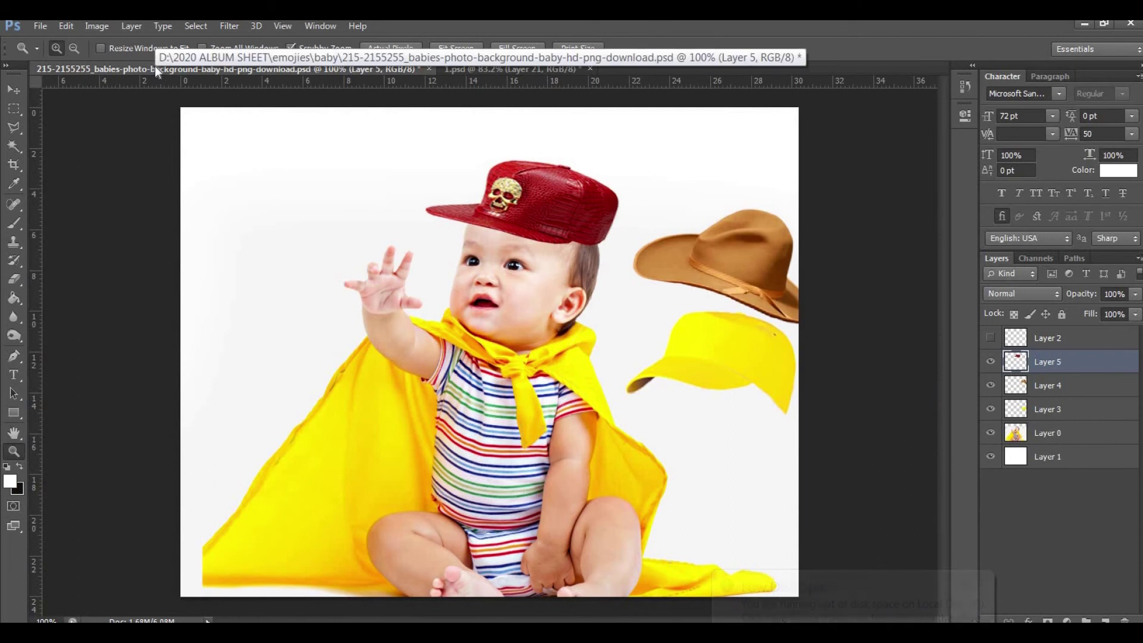
key("ctrl+w")
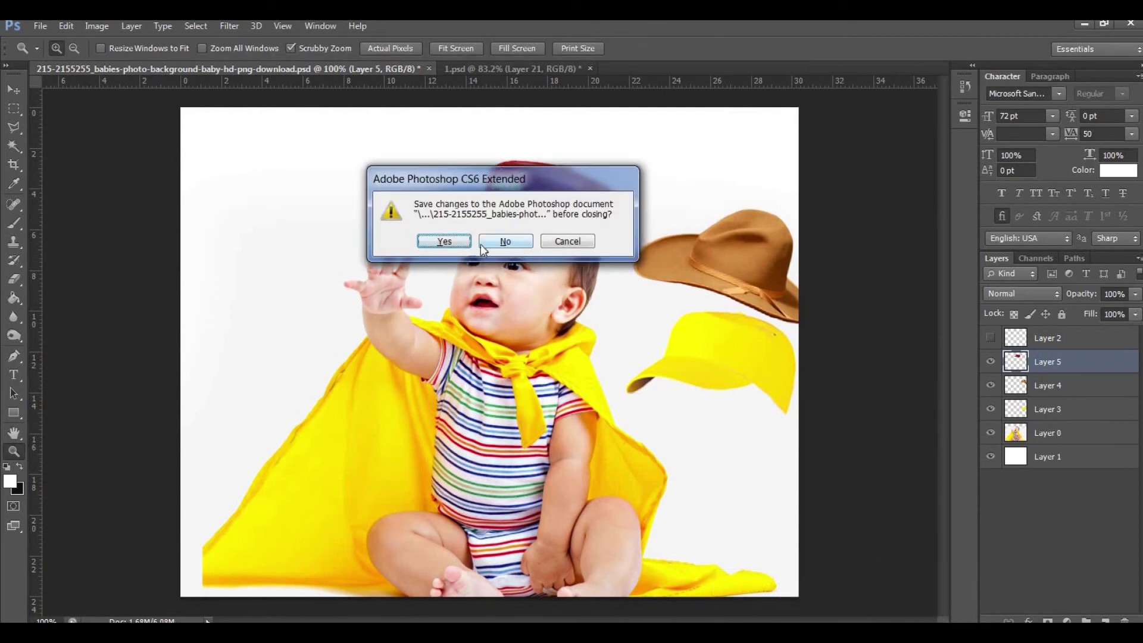
left_click(449, 243)
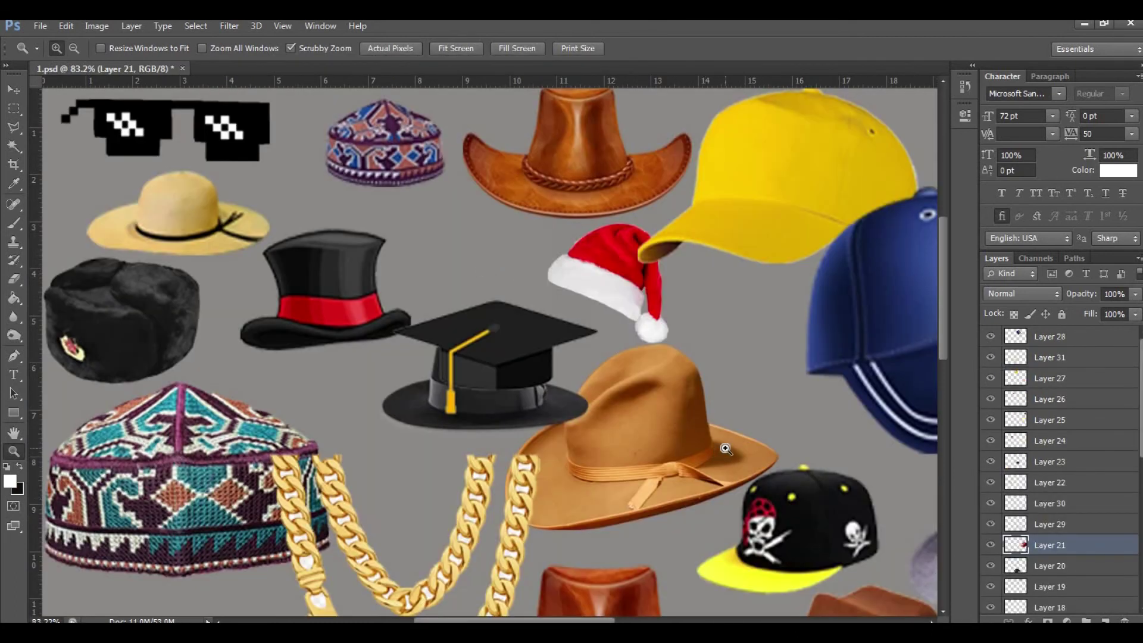
key("ctrl+minus")
key("ctrl+minus")
key("ctrl+minus")
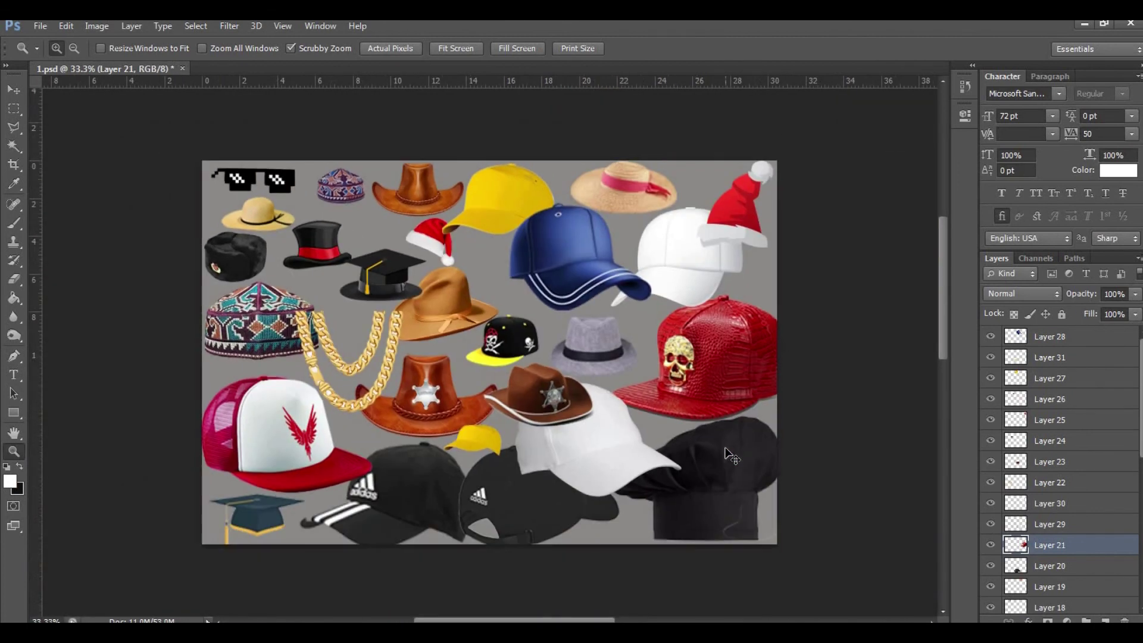